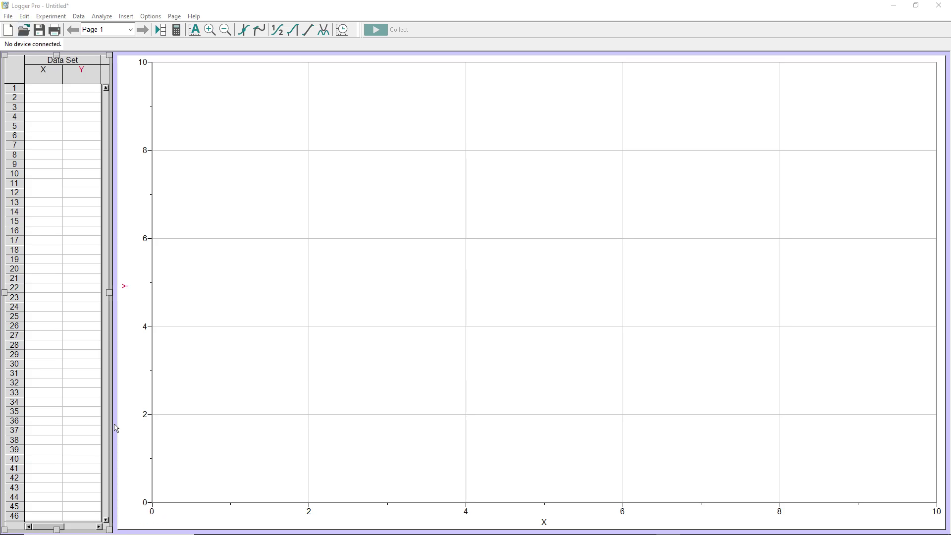
Resize the original graph into the page's upper right, then insert a second graph below it, stretched wide and short
left_click(127, 498)
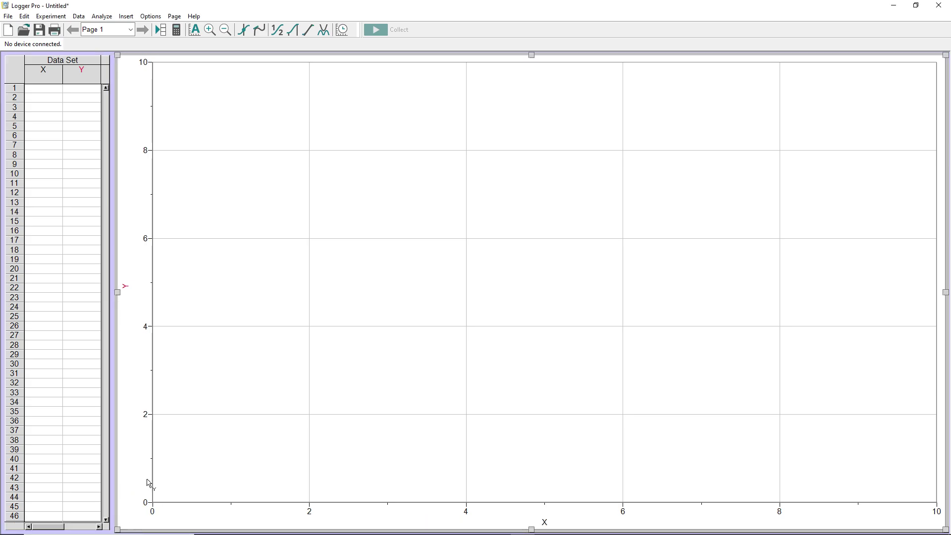
left_click_drag(148, 482, 392, 296)
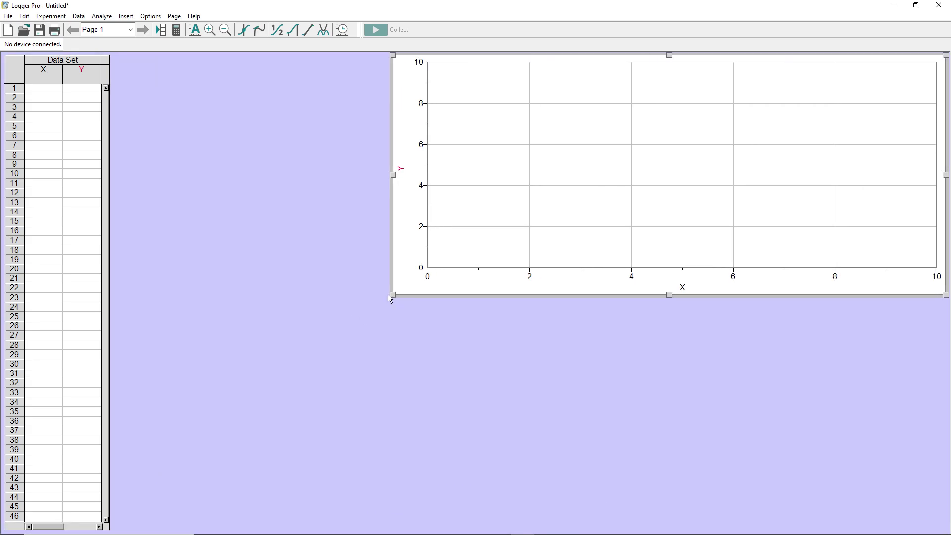
left_click(126, 15)
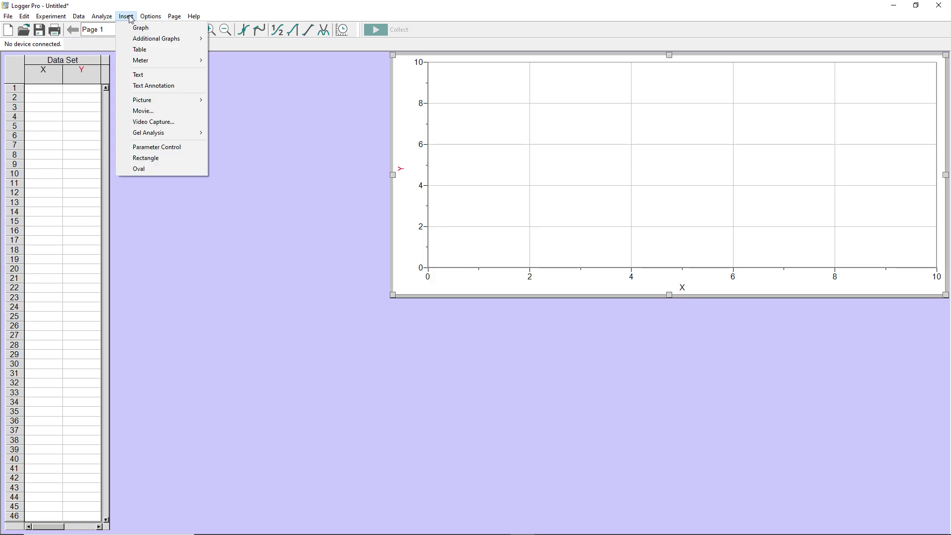
left_click(138, 29)
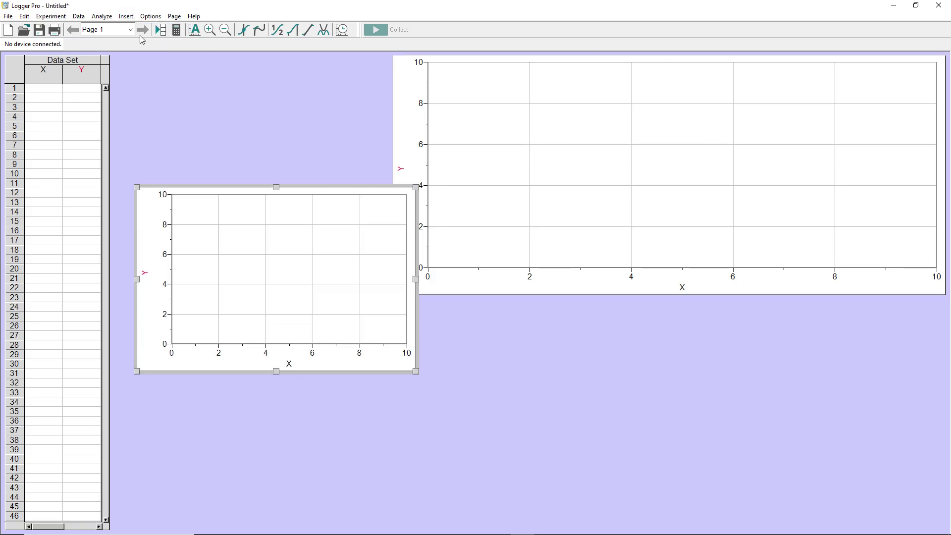
left_click_drag(239, 191, 494, 301)
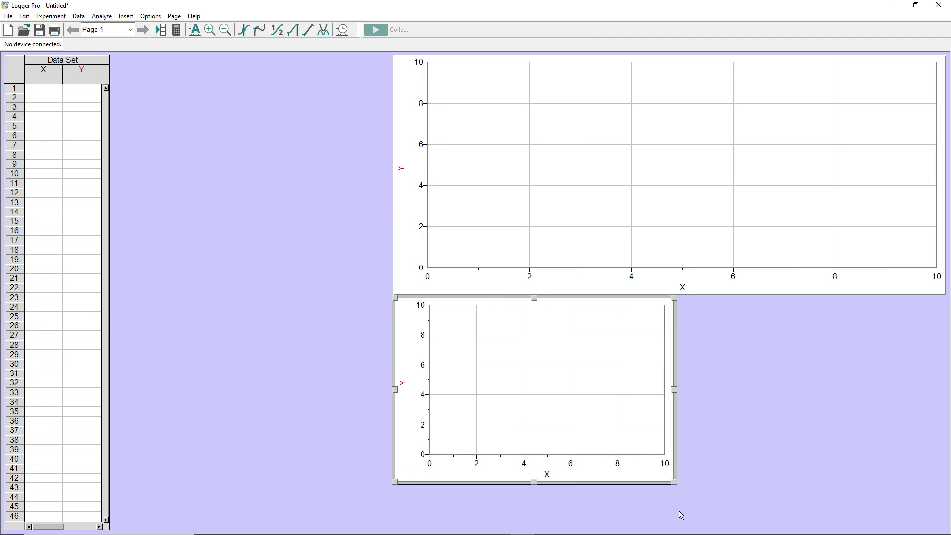
left_click_drag(674, 482, 930, 423)
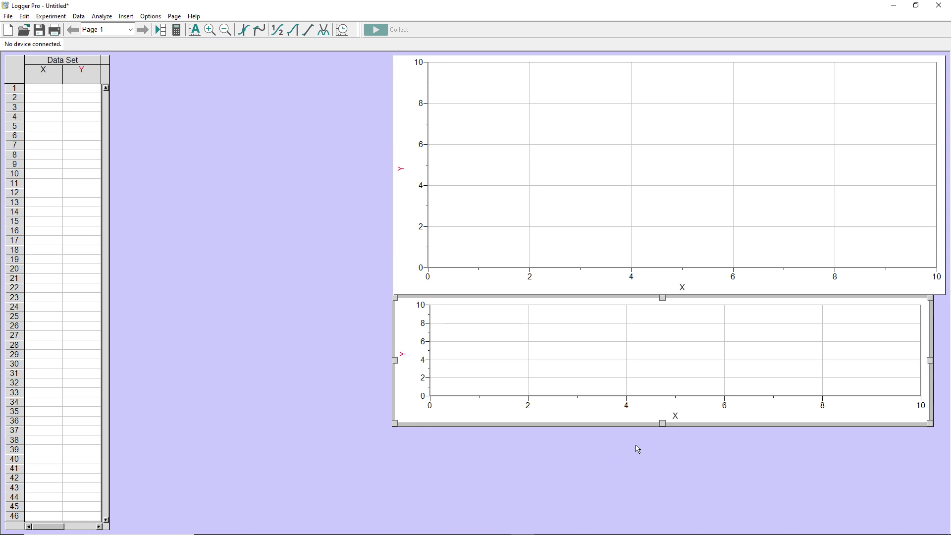
Insert the BallTossOut movie file and position it at the page's upper left beside the graphs
left_click(126, 16)
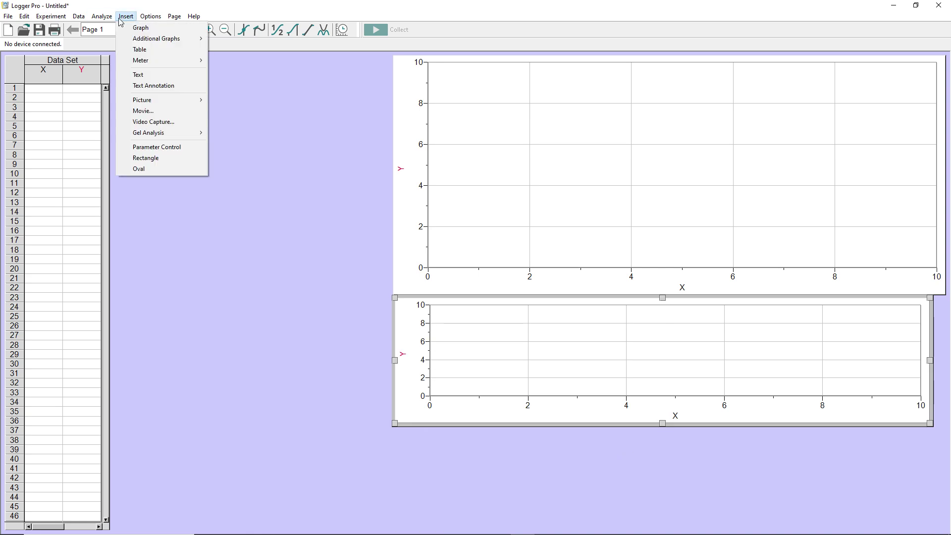
left_click(143, 111)
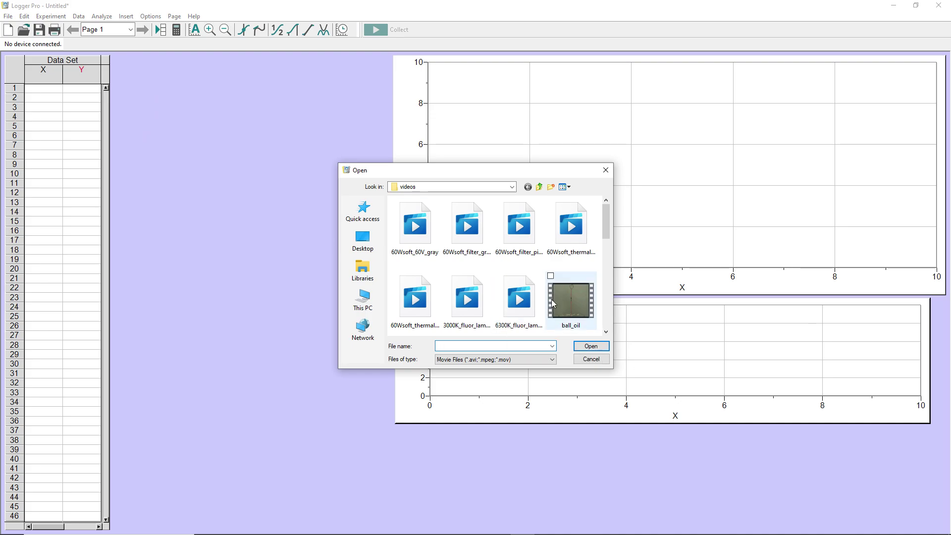
scroll(551, 303, "down", 2)
left_click(415, 228)
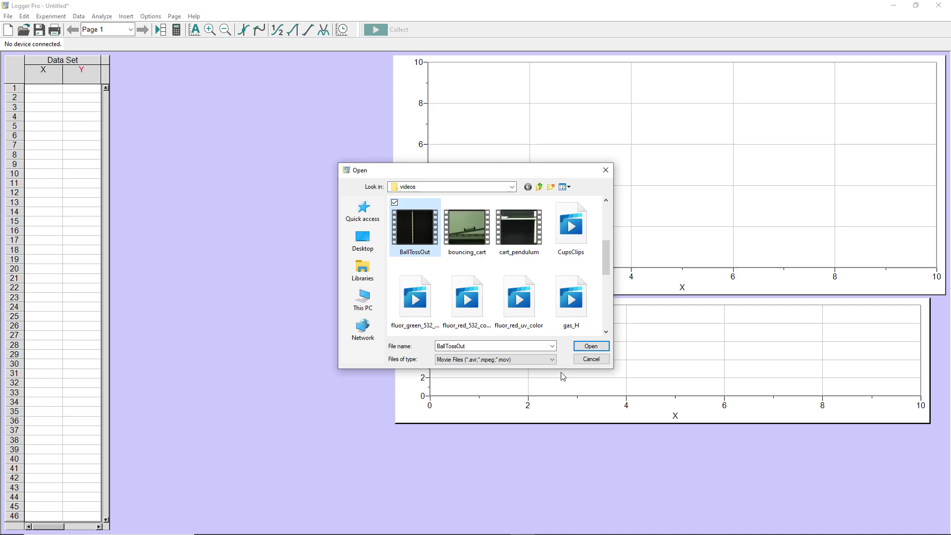
left_click(589, 347)
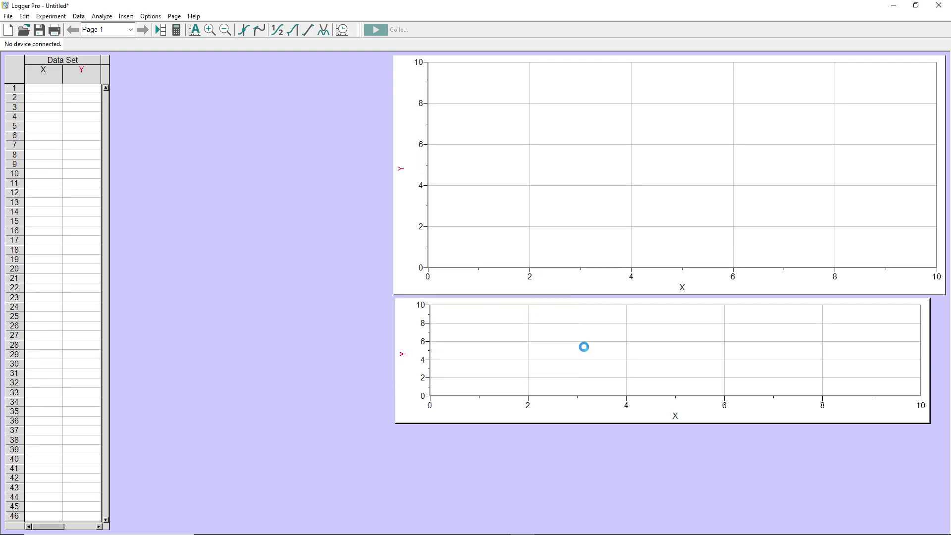
left_click_drag(361, 206, 269, 72)
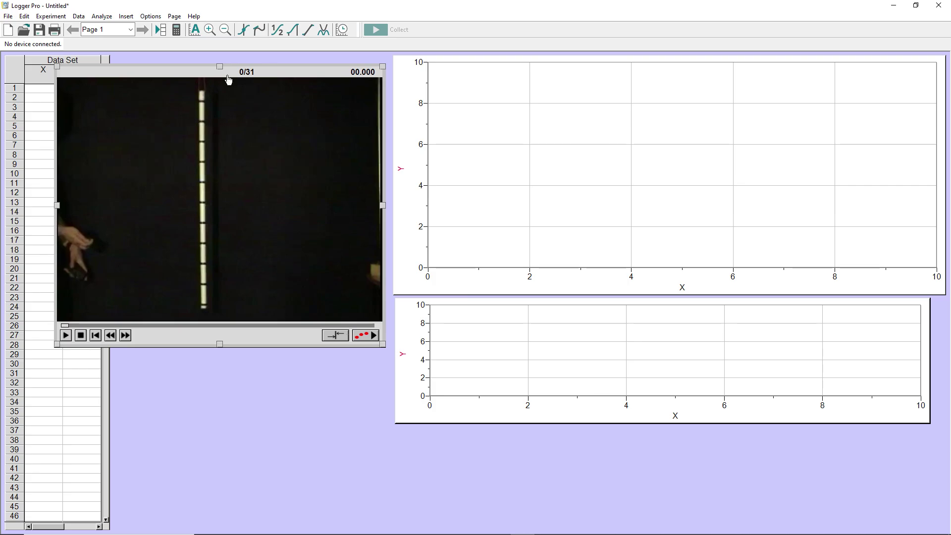
left_click_drag(271, 71, 277, 72)
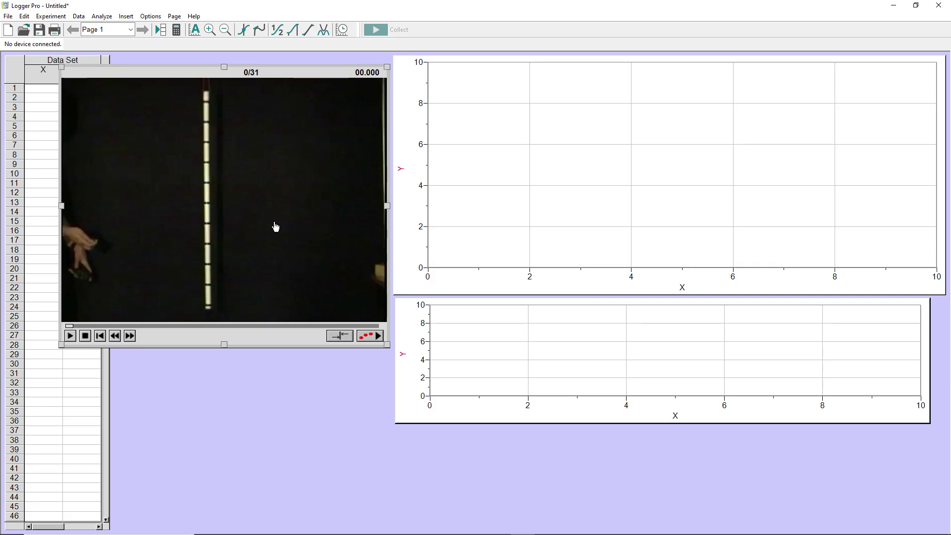
In Movie Options, override the ball-toss movie's frame rate to 30.56 fps
right_click(255, 174)
right_click(262, 150)
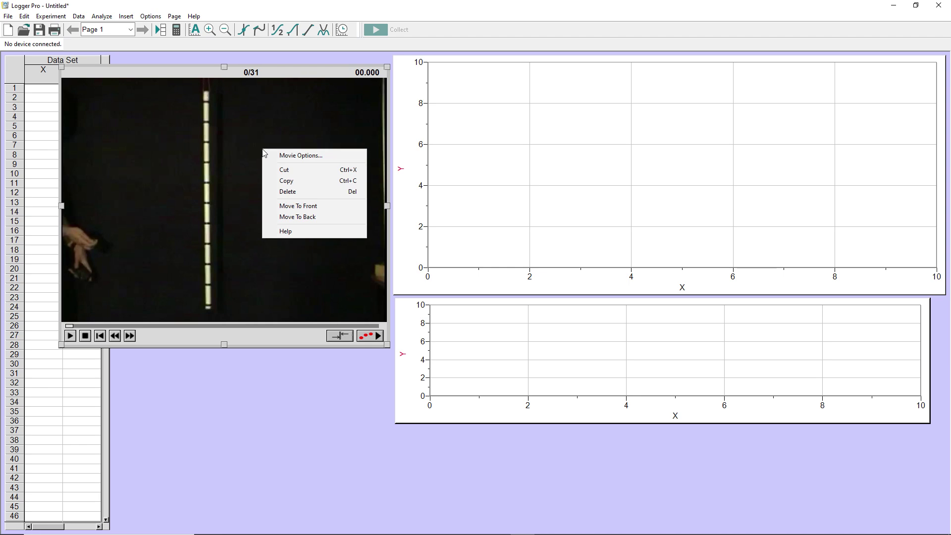
left_click(284, 156)
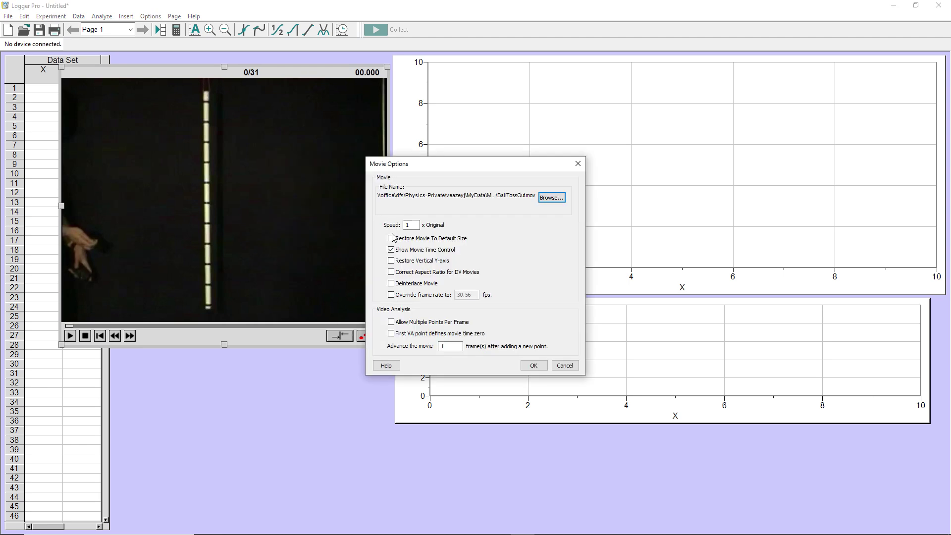
left_click(421, 296)
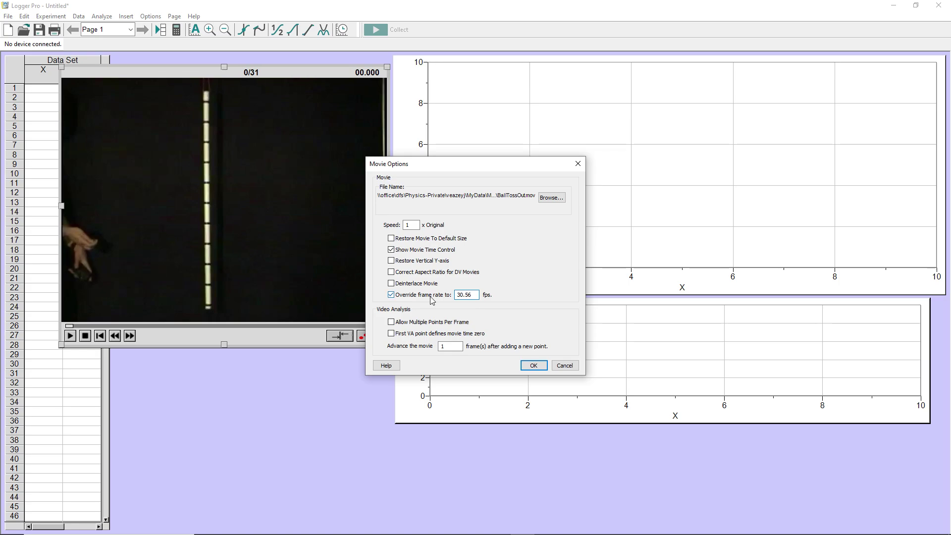
left_click_drag(471, 297, 445, 297)
left_click(528, 366)
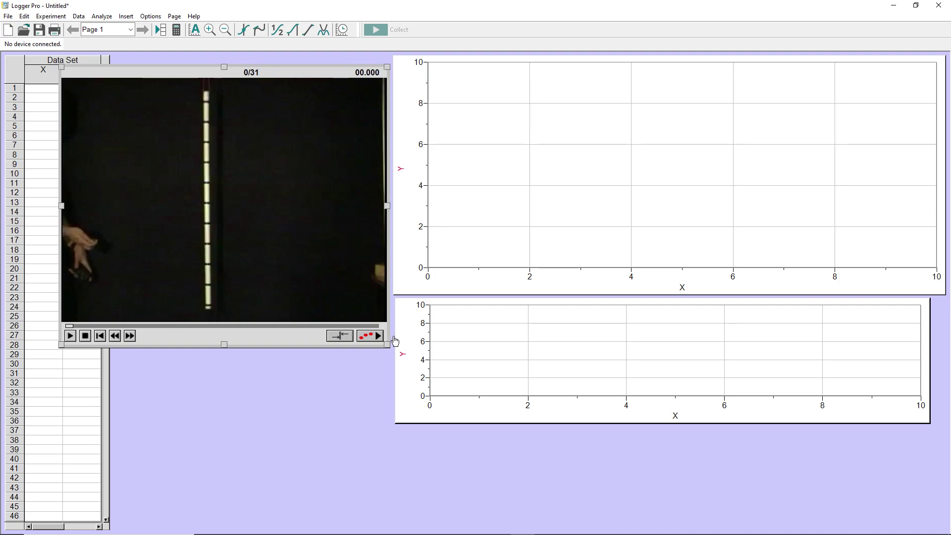
Enable video analysis and draw a scale line along the vertical ruler, setting it to 1 m
left_click(378, 337)
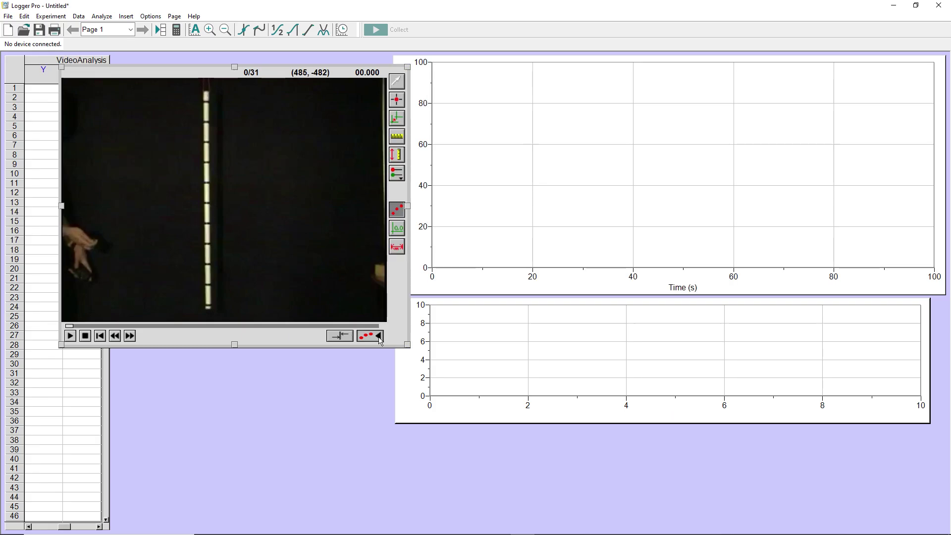
left_click(396, 138)
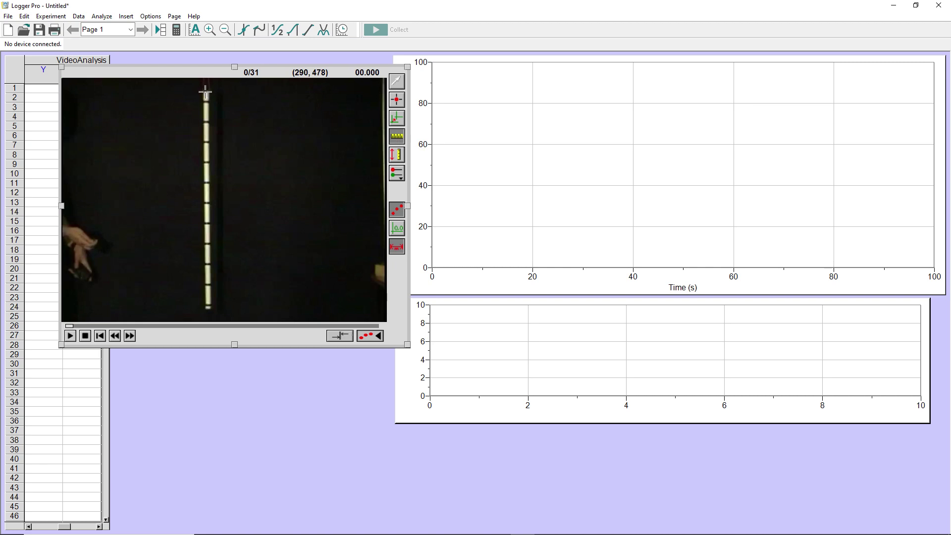
left_click_drag(204, 81, 208, 310)
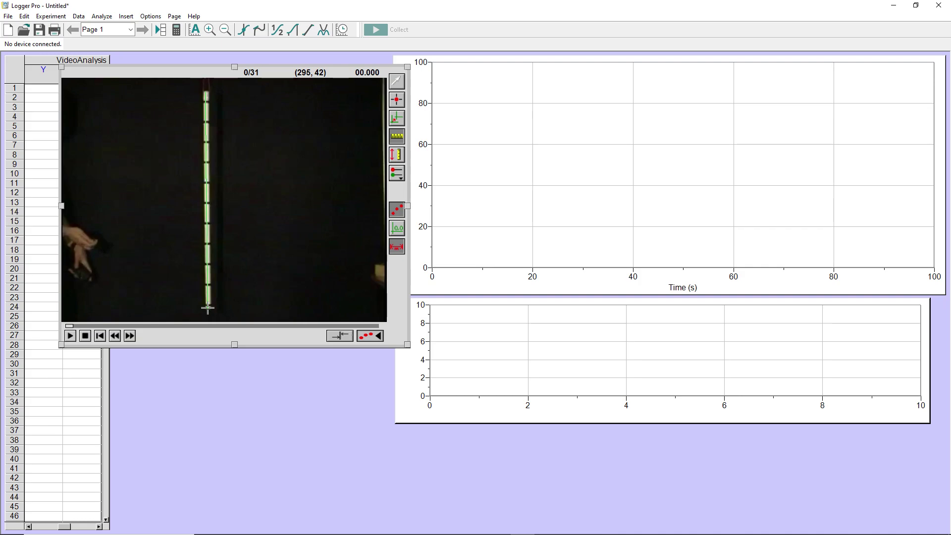
left_click_drag(207, 308, 209, 311)
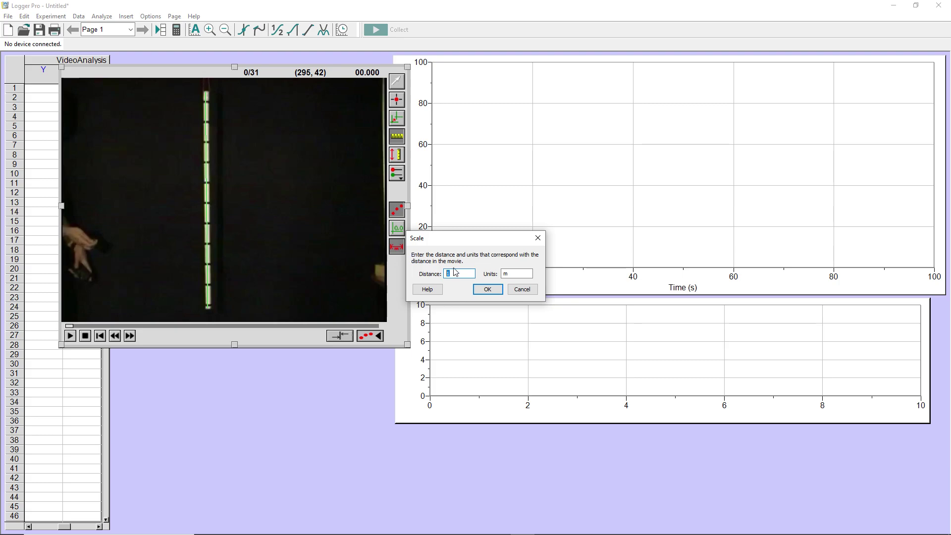
left_click(490, 290)
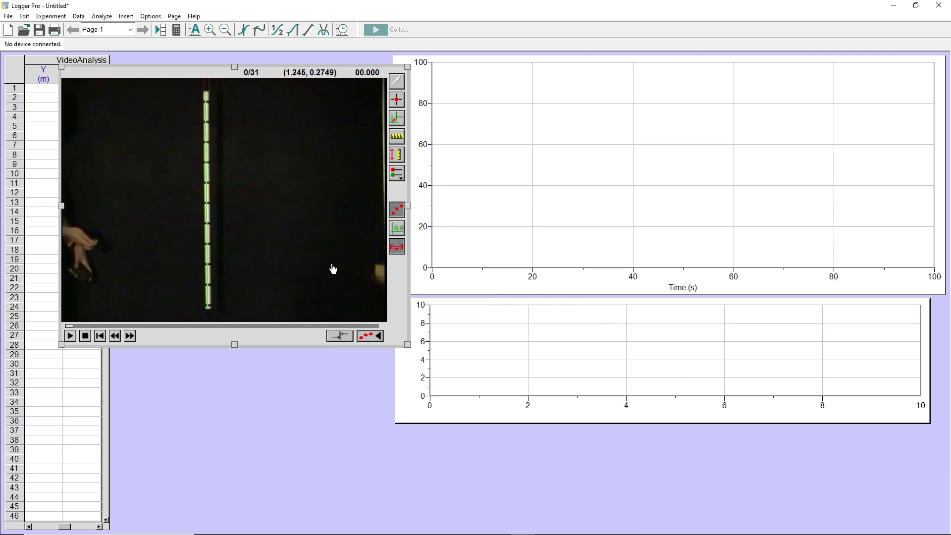
Activate the origin tool and advance the movie to frame 9, where the ball is in hand
left_click(397, 120)
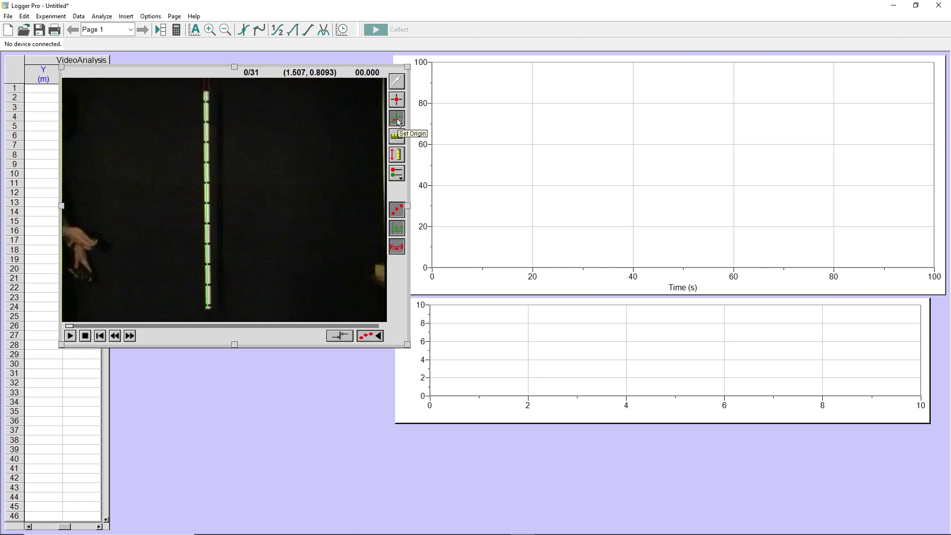
left_click(130, 336)
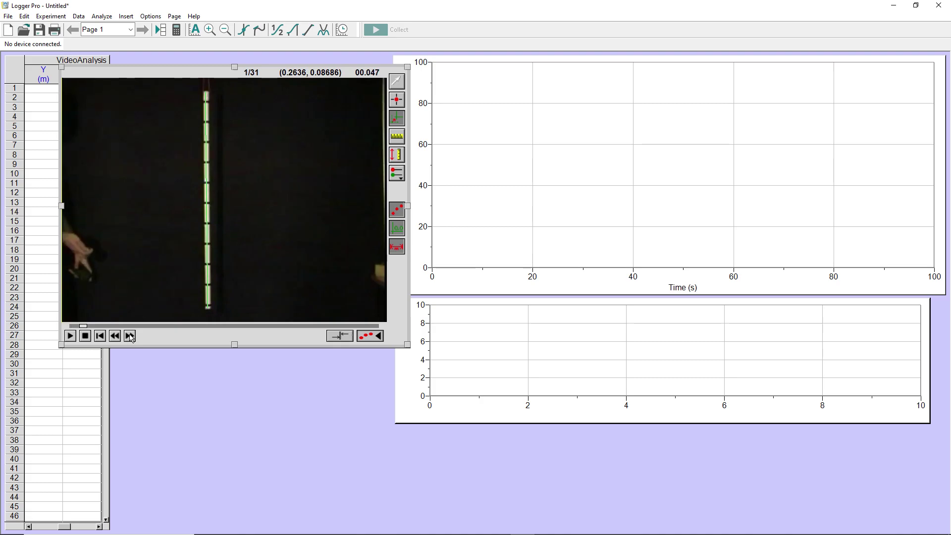
left_click(130, 336)
left_click(129, 336)
left_click(129, 337)
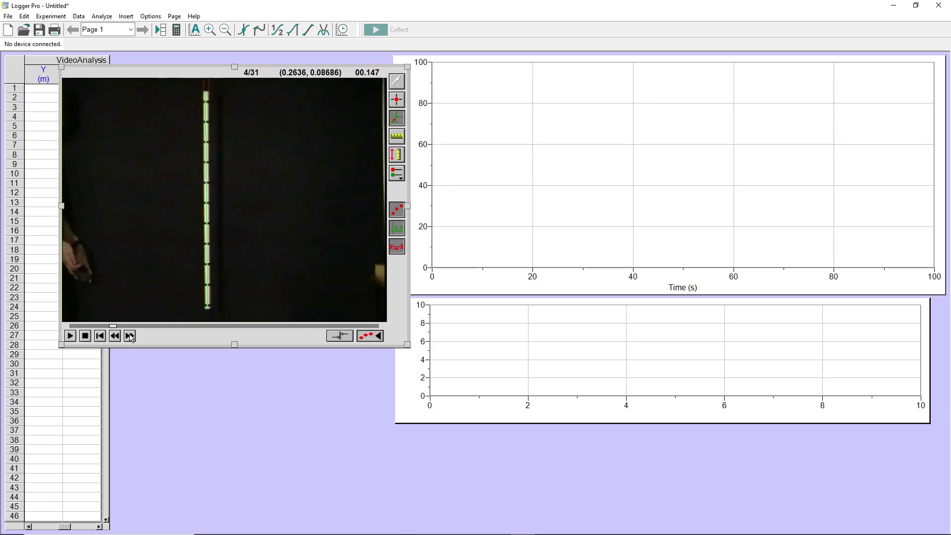
left_click(130, 336)
left_click(129, 337)
left_click(130, 336)
left_click(130, 336)
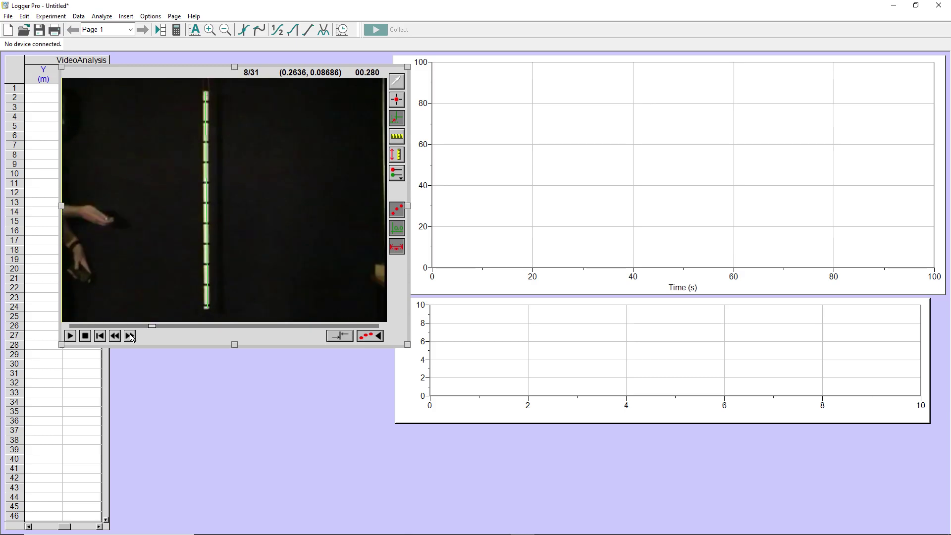
left_click(130, 336)
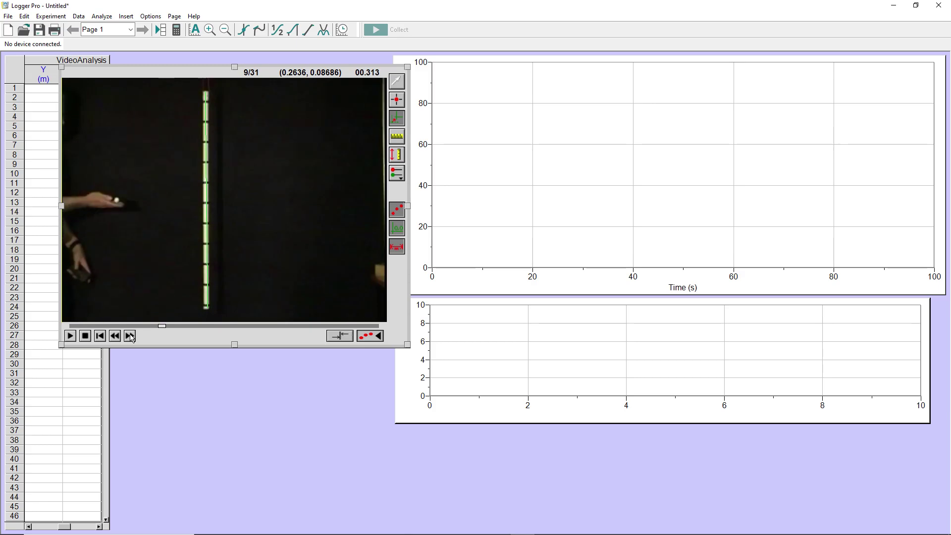
Set the origin on the ball in hand and rotate the axes back to level
left_click(116, 199)
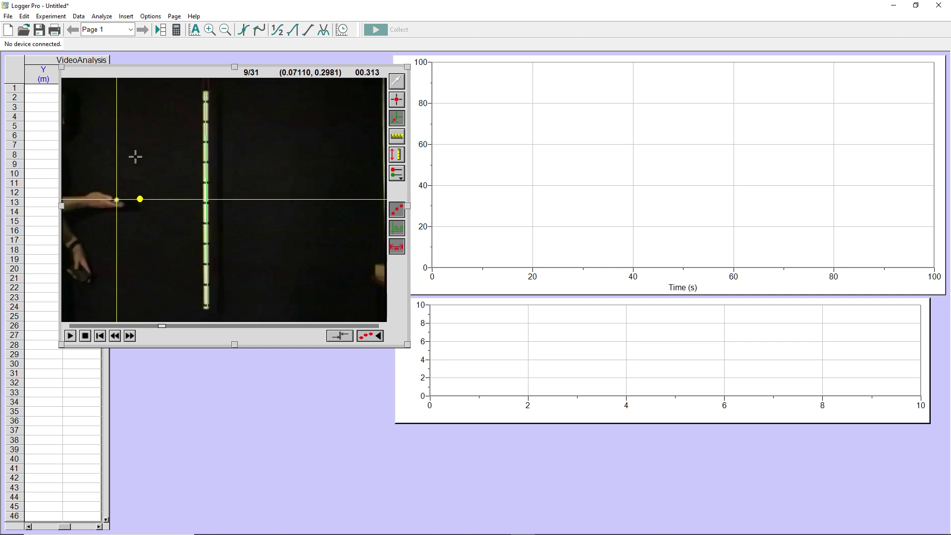
right_click(141, 198)
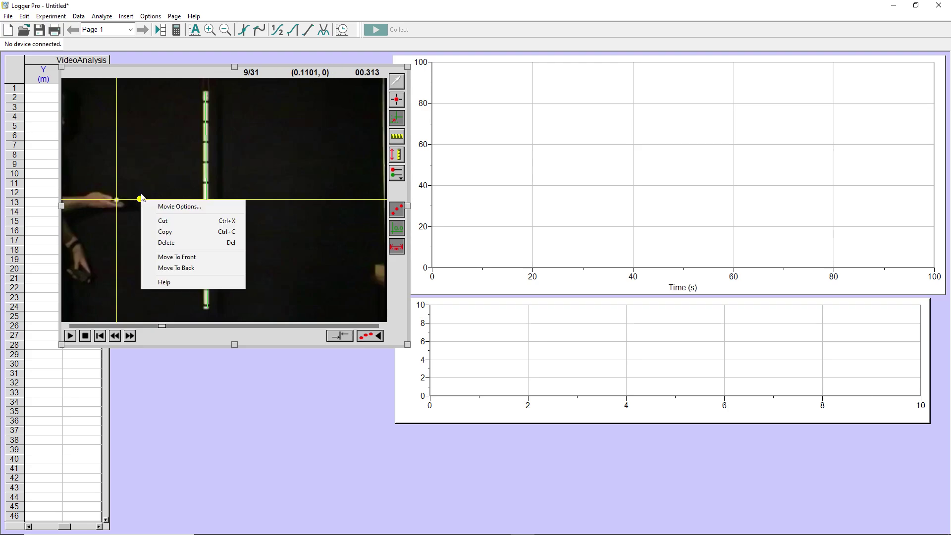
left_click(134, 192)
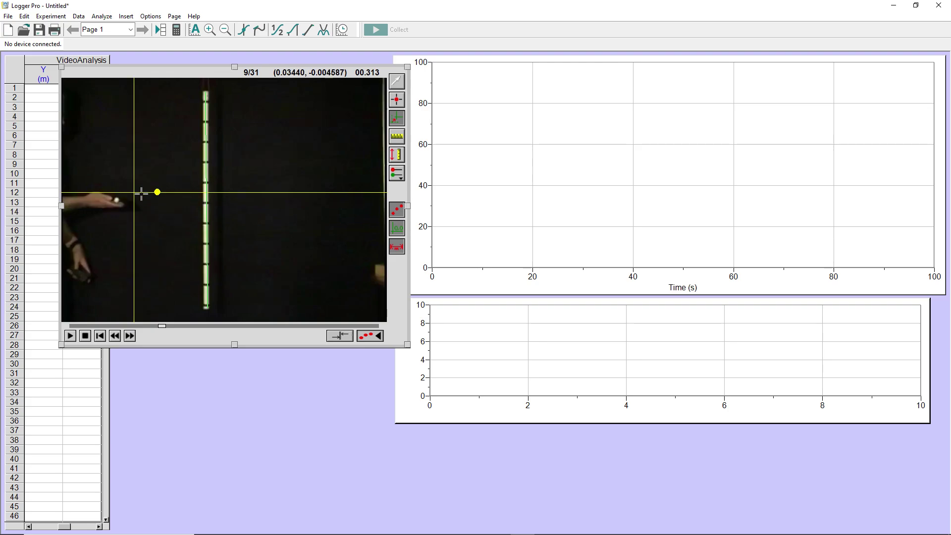
left_click(116, 200)
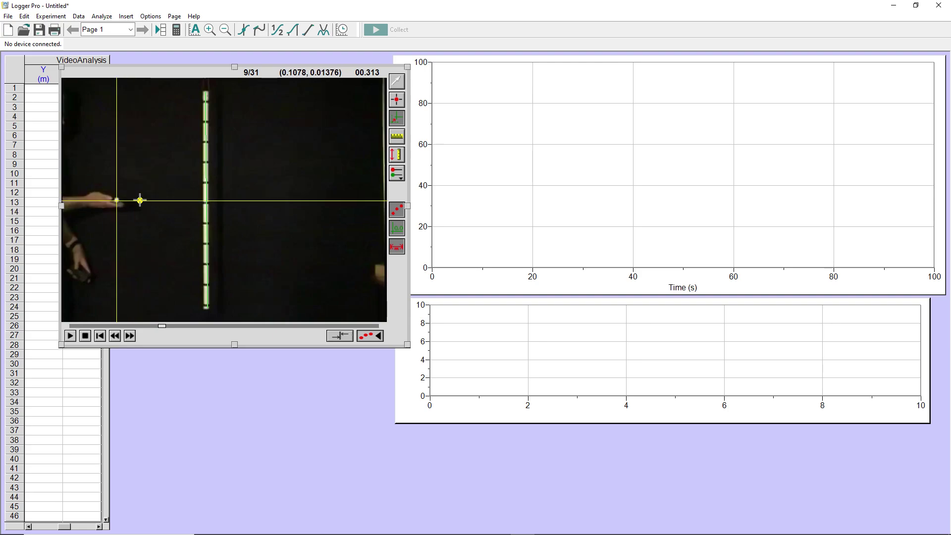
mouse_move(139, 197)
left_mouse_down()
mouse_move(136, 186)
mouse_move(141, 201)
left_mouse_up()
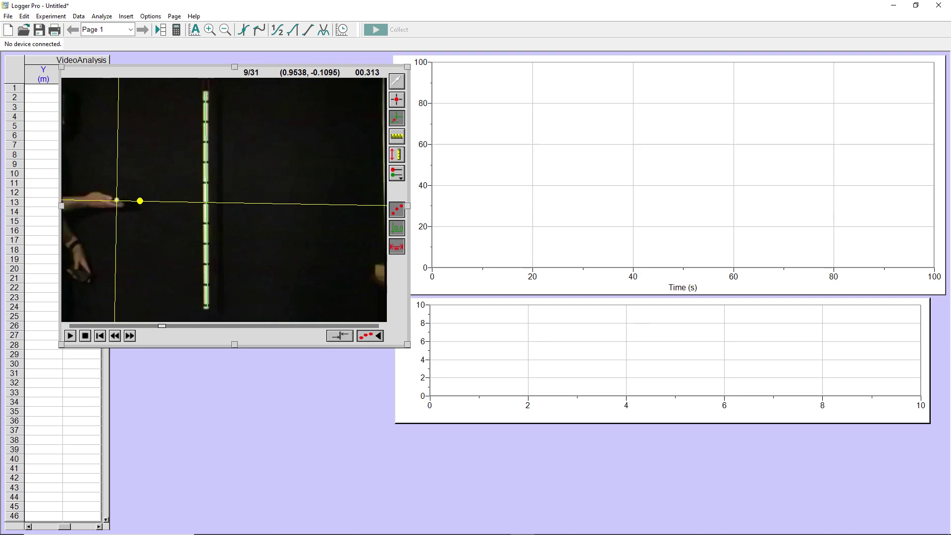
left_click_drag(141, 201, 140, 198)
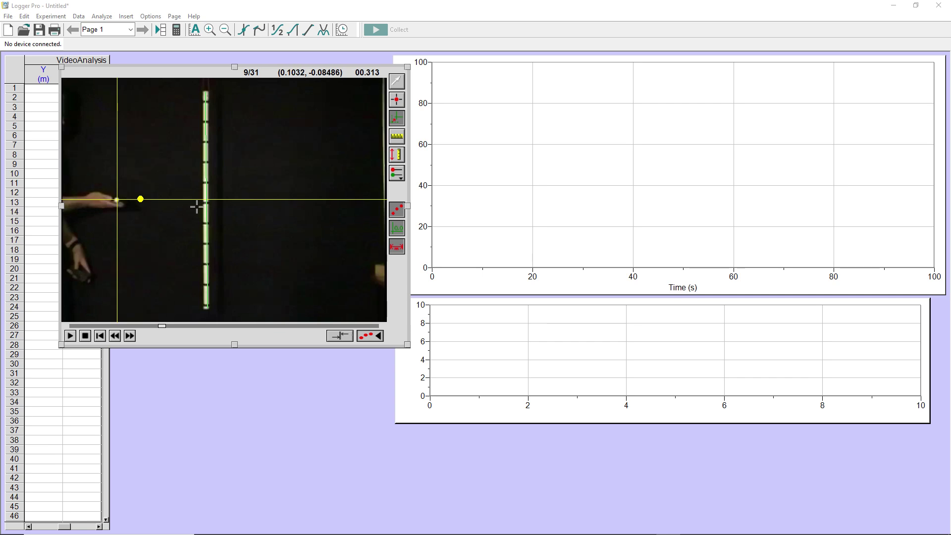
left_click(114, 335)
left_click(115, 336)
left_click(115, 336)
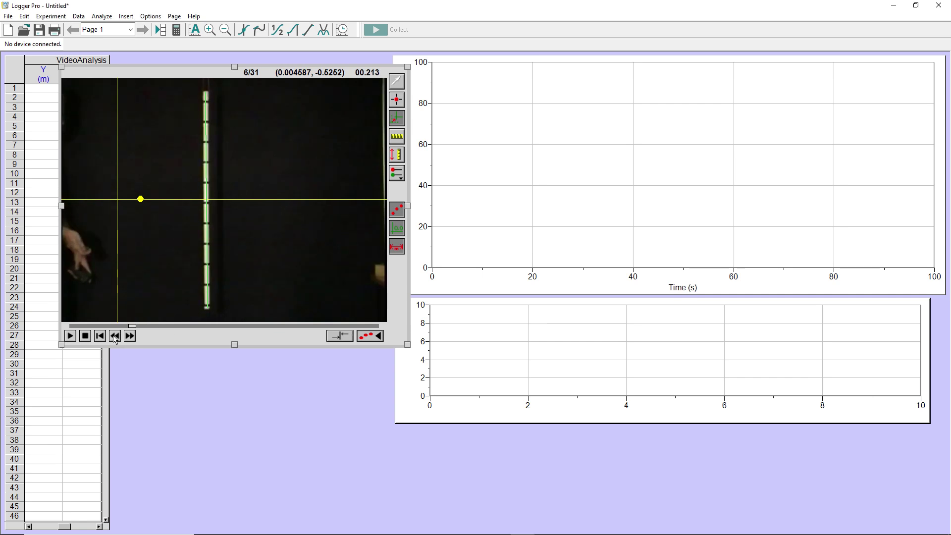
left_click(115, 336)
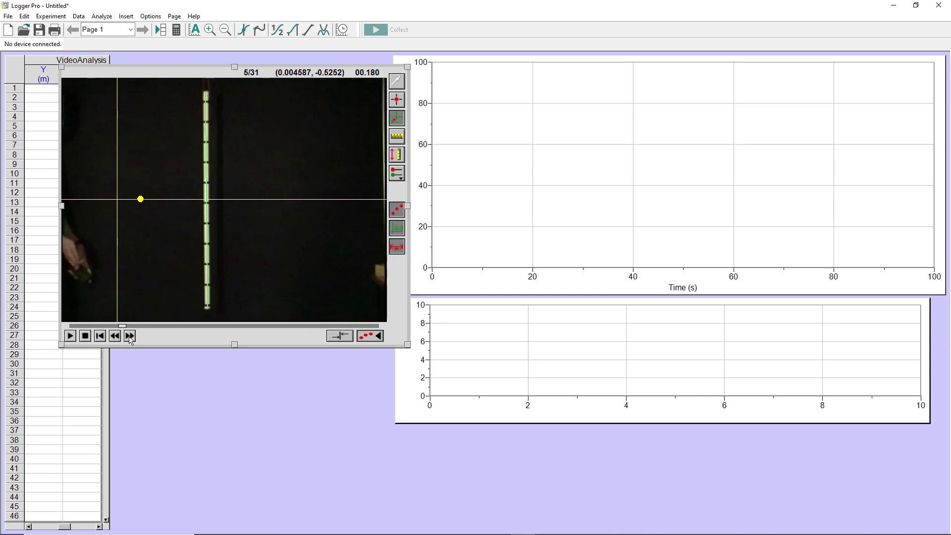
left_click(130, 336)
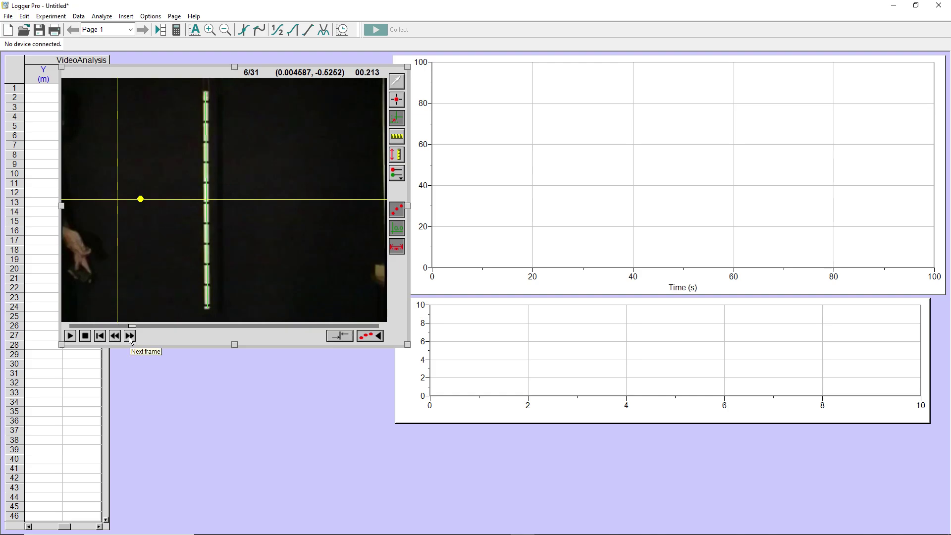
left_click(130, 336)
left_click(129, 336)
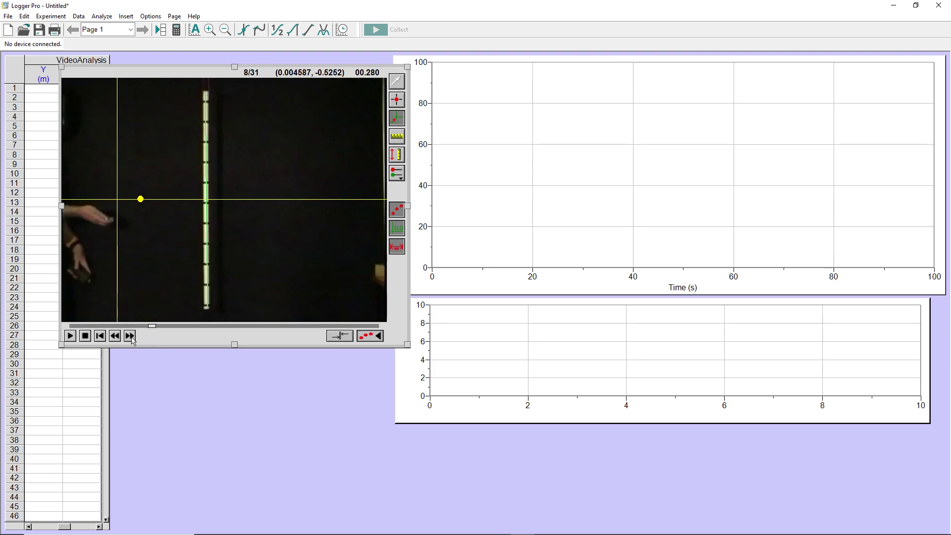
left_click(130, 335)
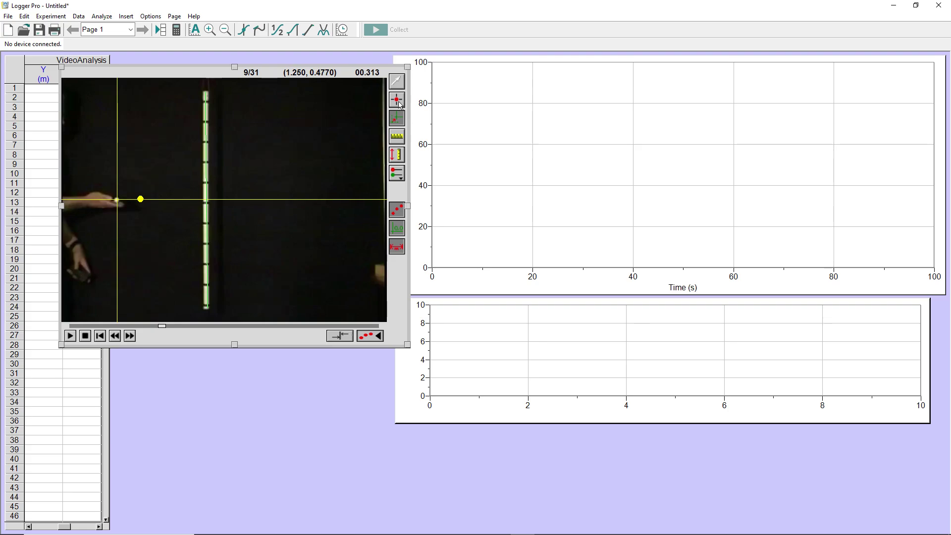
left_click(397, 118)
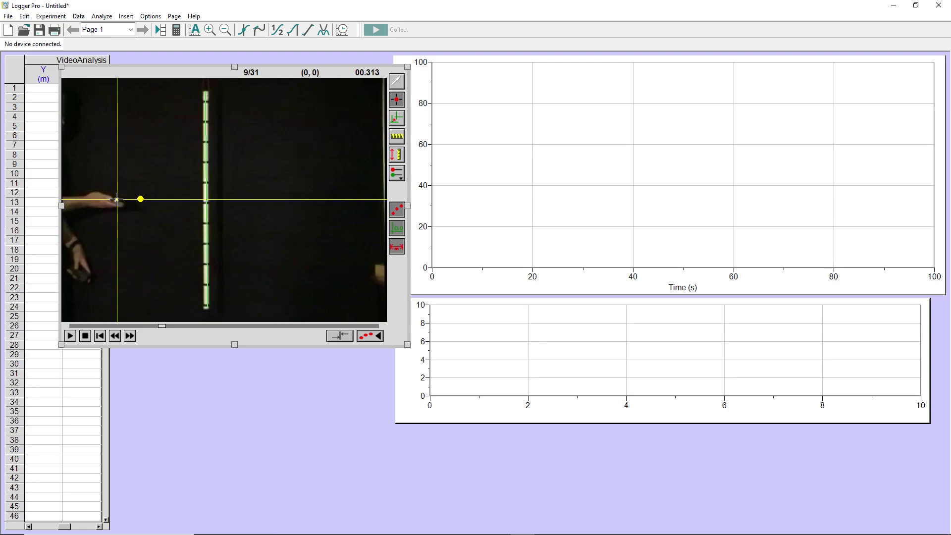
Mark the rising ball frame by frame, from the origin in frame 9 to near the top of its arc
left_click(117, 199)
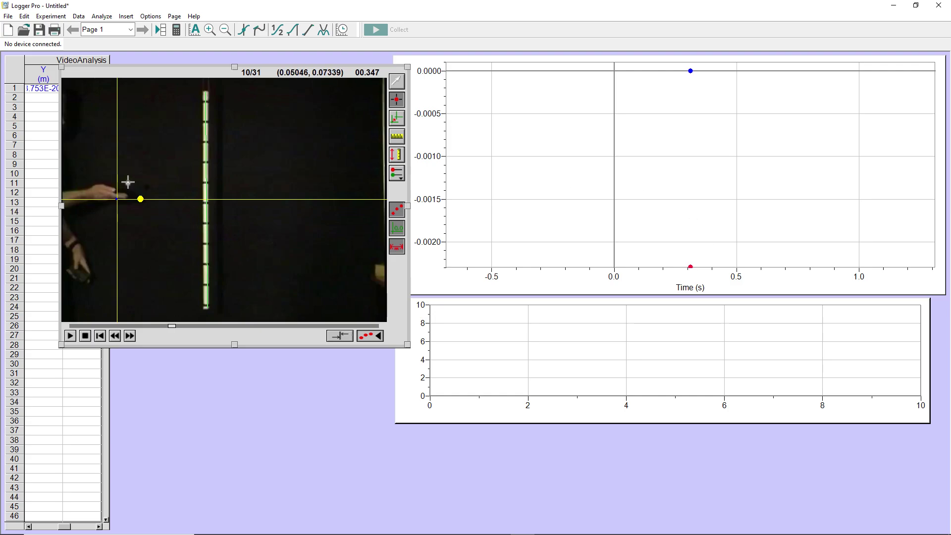
left_click(128, 183)
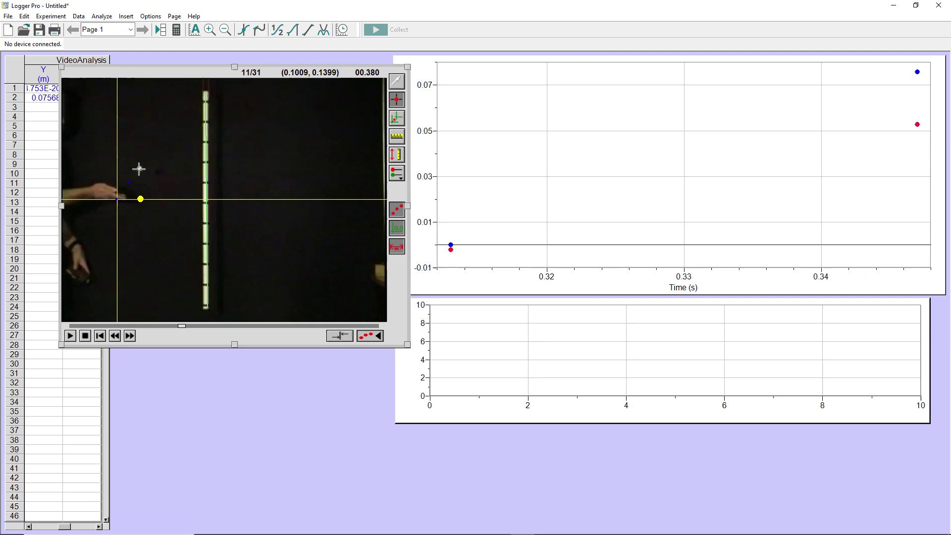
left_click(139, 167)
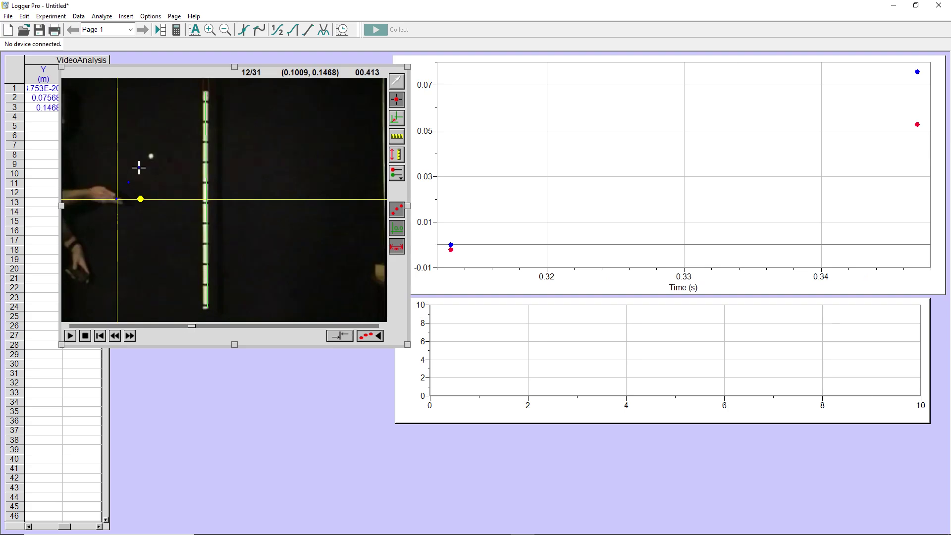
left_click(153, 153)
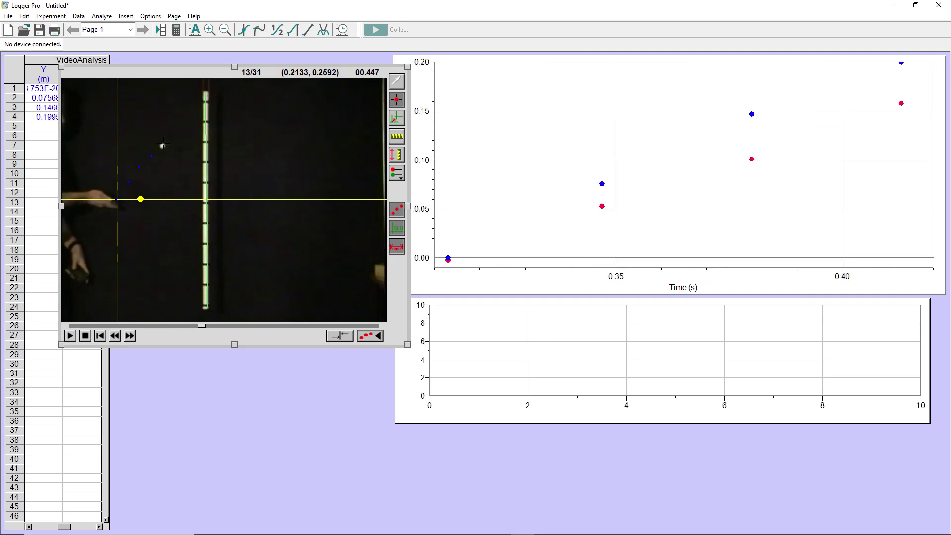
left_click(162, 145)
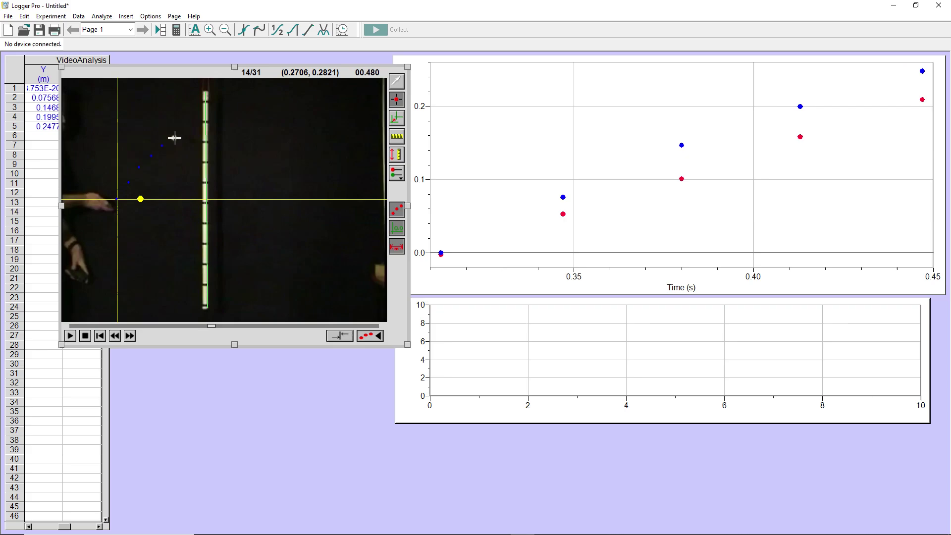
left_click(173, 137)
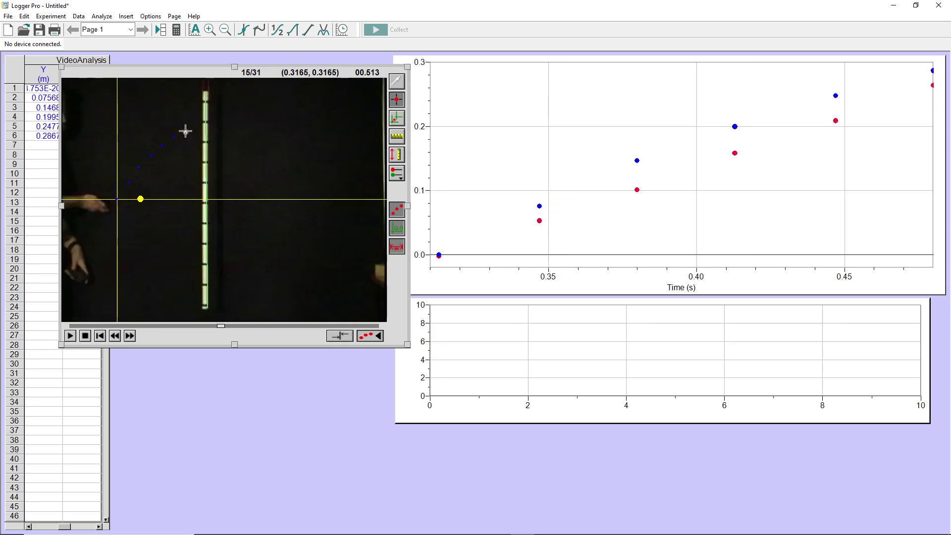
left_click(185, 132)
left_click(197, 129)
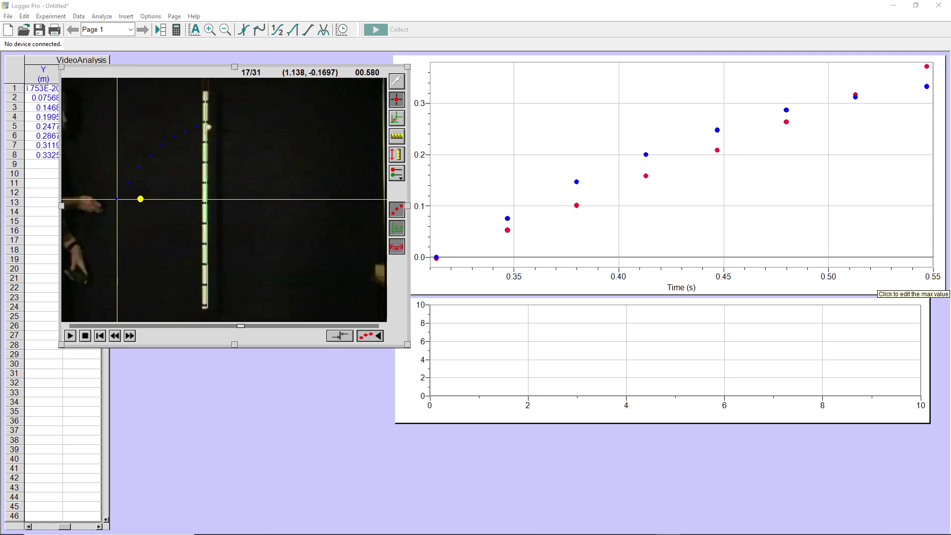
left_click(209, 127)
Mark the descending ball in each remaining frame down to its last tracked position below the origin
left_click(220, 127)
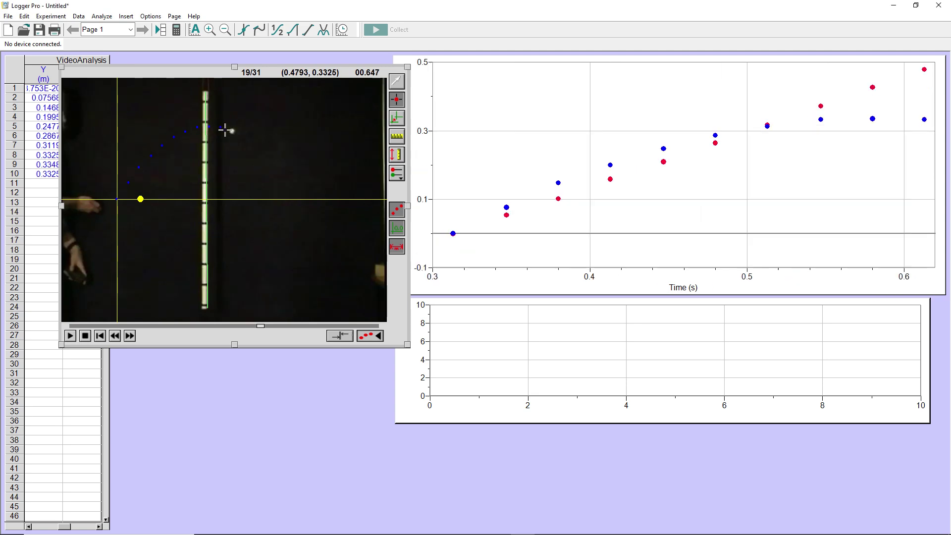
left_click(233, 130)
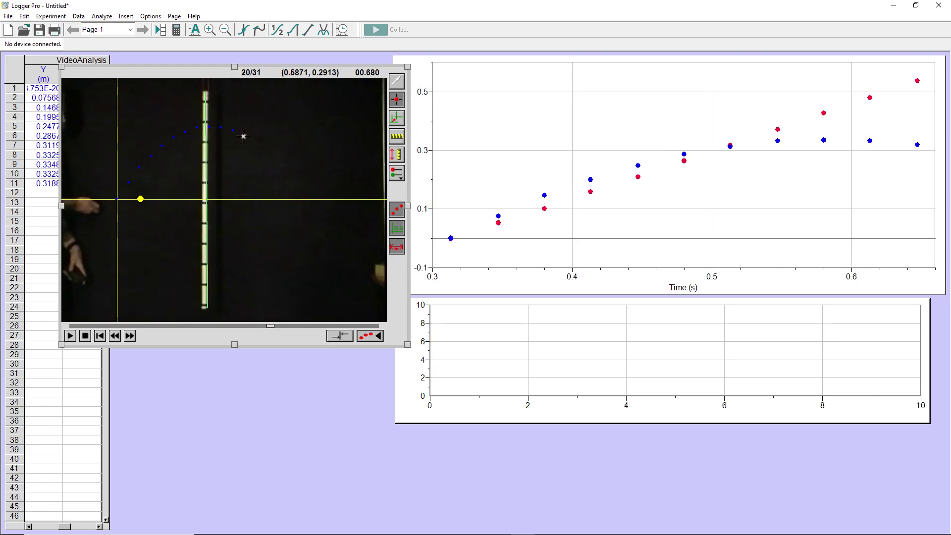
left_click(244, 136)
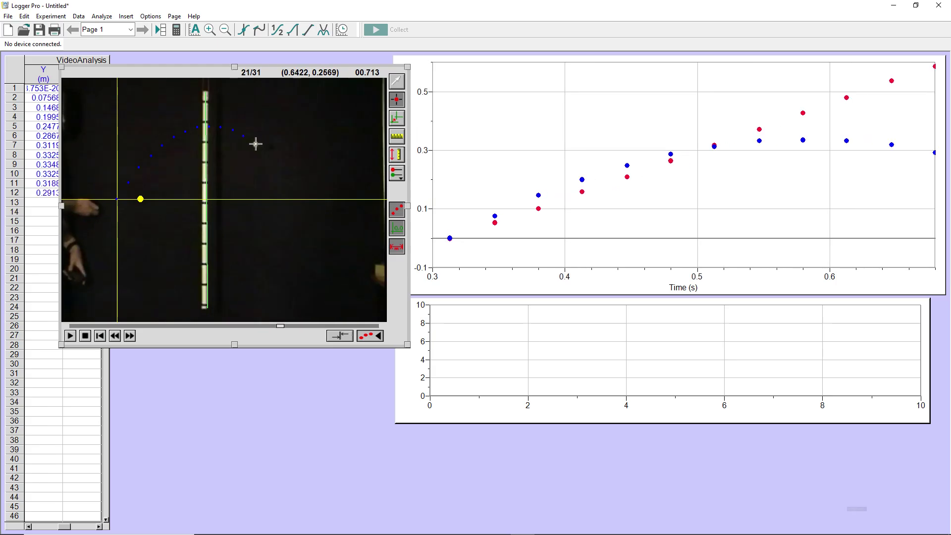
left_click(255, 144)
left_click(267, 154)
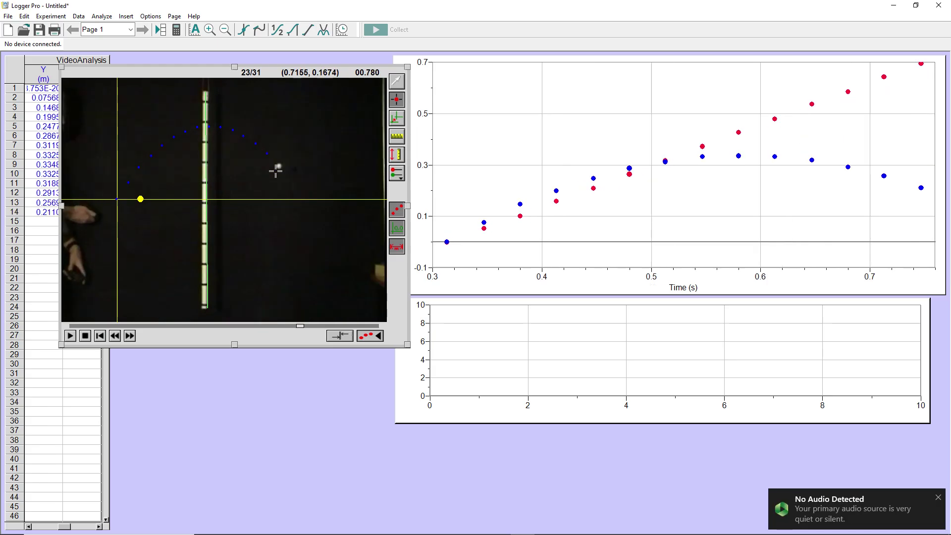
left_click(280, 166)
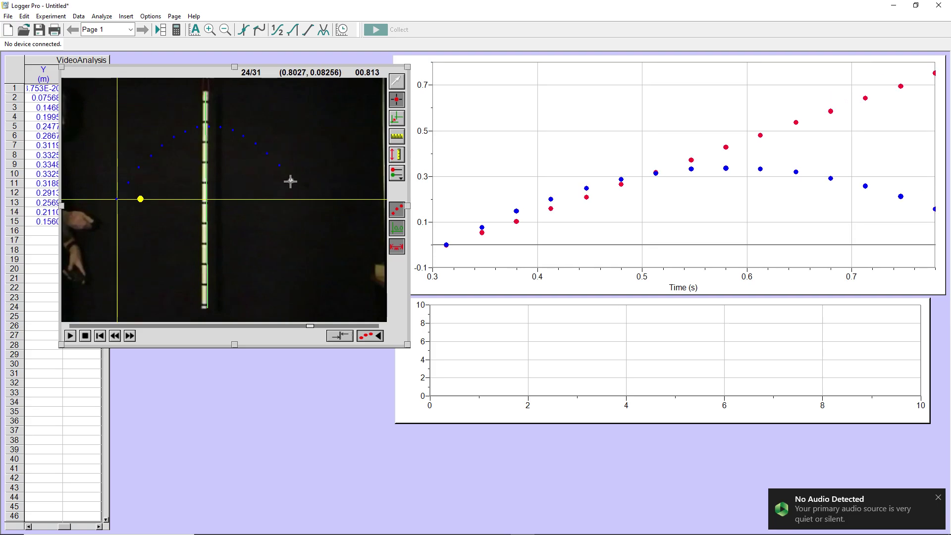
left_click(290, 181)
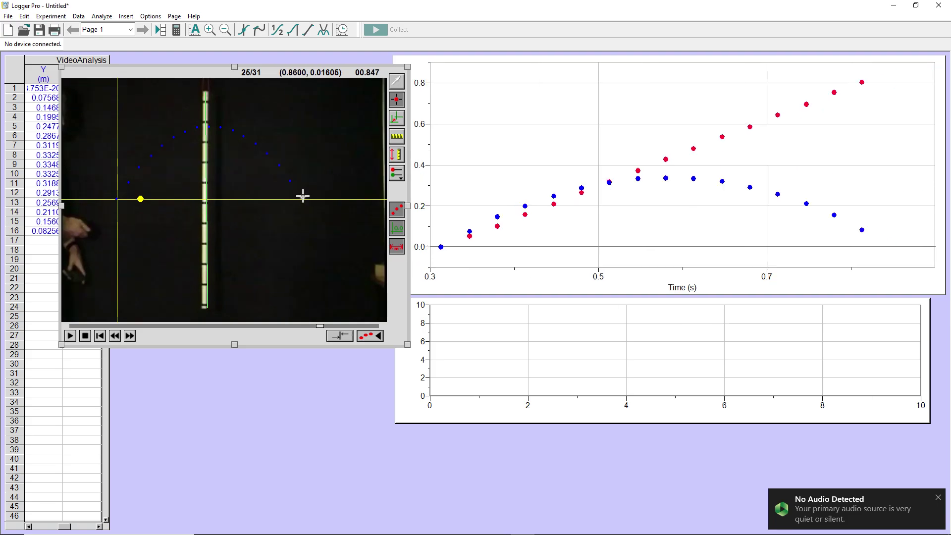
left_click(302, 195)
left_click(314, 217)
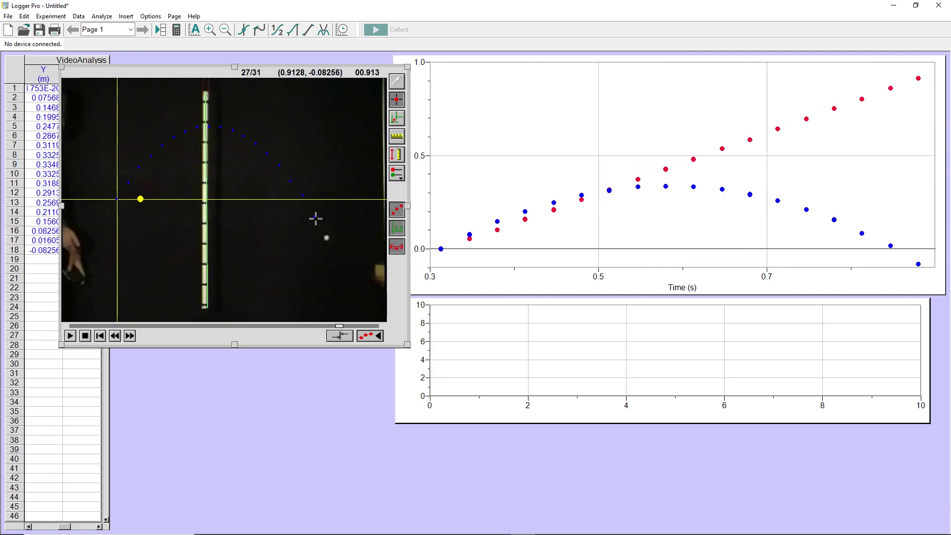
left_click(328, 238)
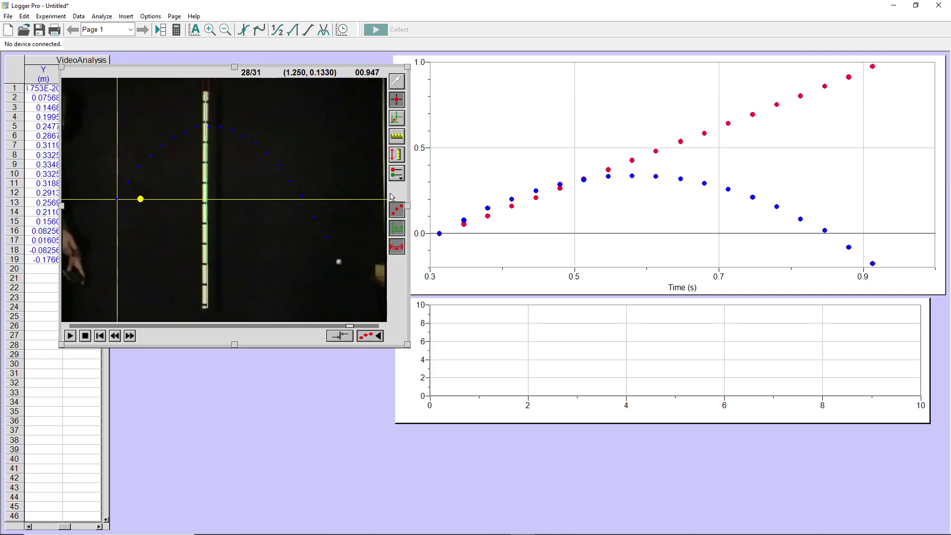
left_click_drag(410, 208, 382, 208)
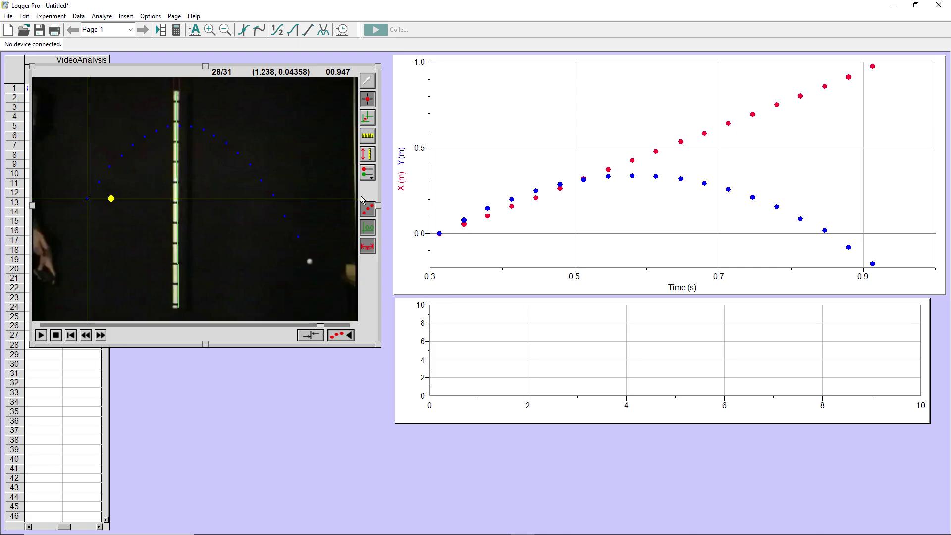
Set the upper graph's vertical axis to Y only, showing the ball's parabolic arc
left_click(402, 183)
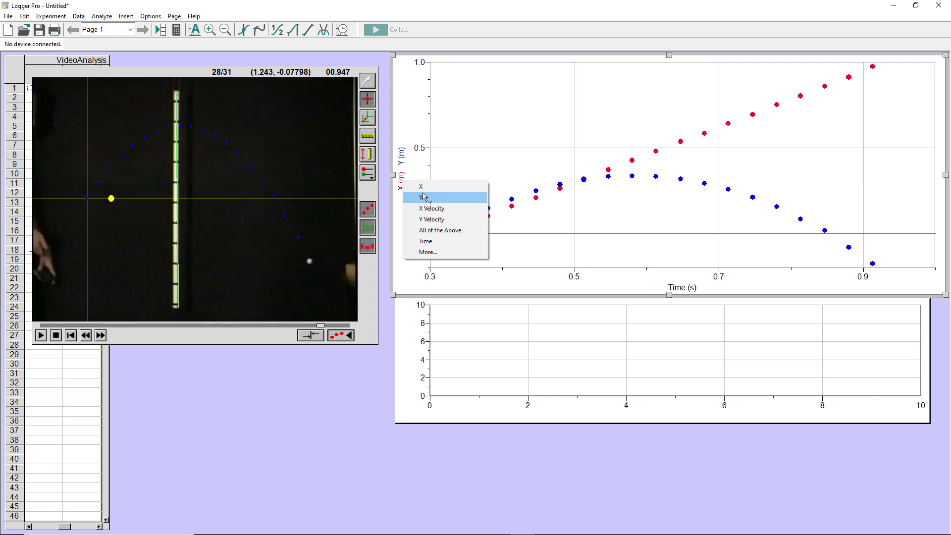
left_click(404, 164)
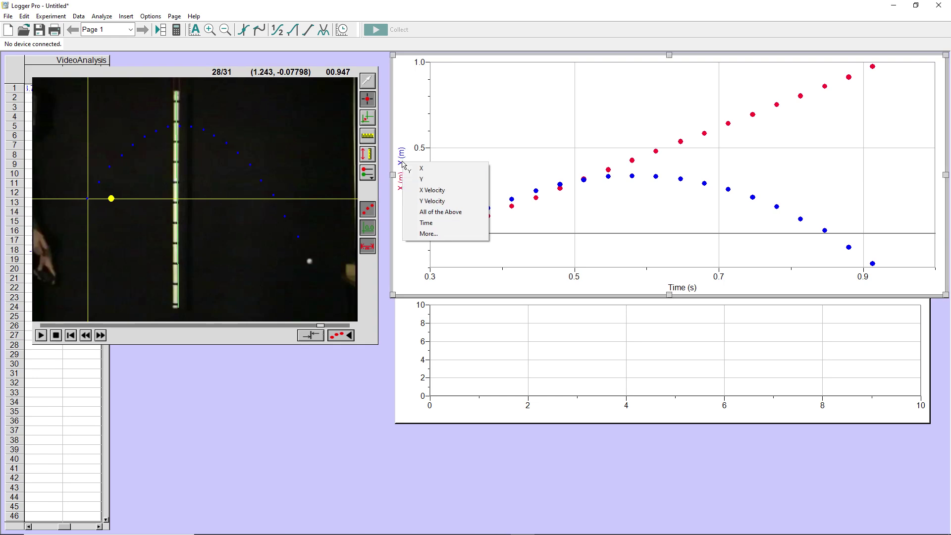
left_click(427, 180)
left_click(408, 399)
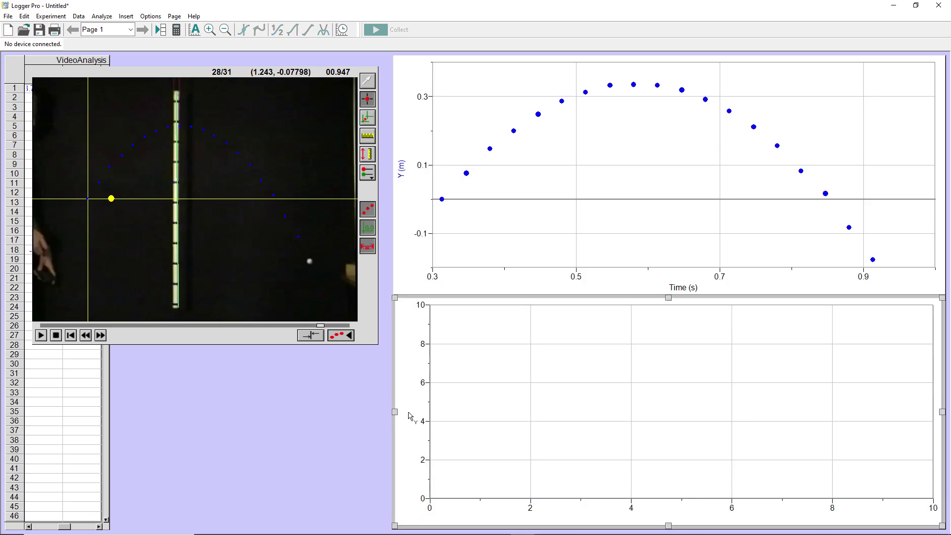
Switch the lower graph's vertical axis to Y Velocity (m/s) through the More... options, then autoscale it
left_click(407, 414)
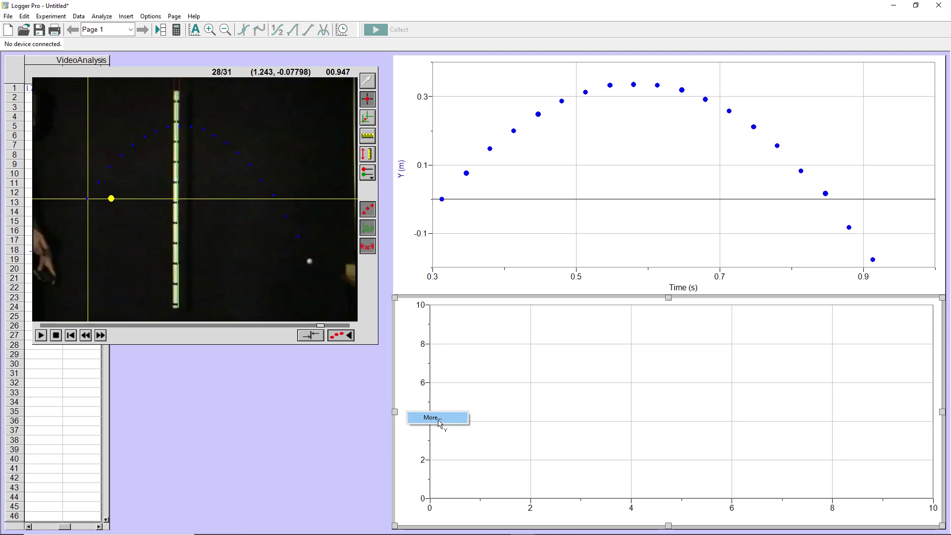
left_click(438, 420)
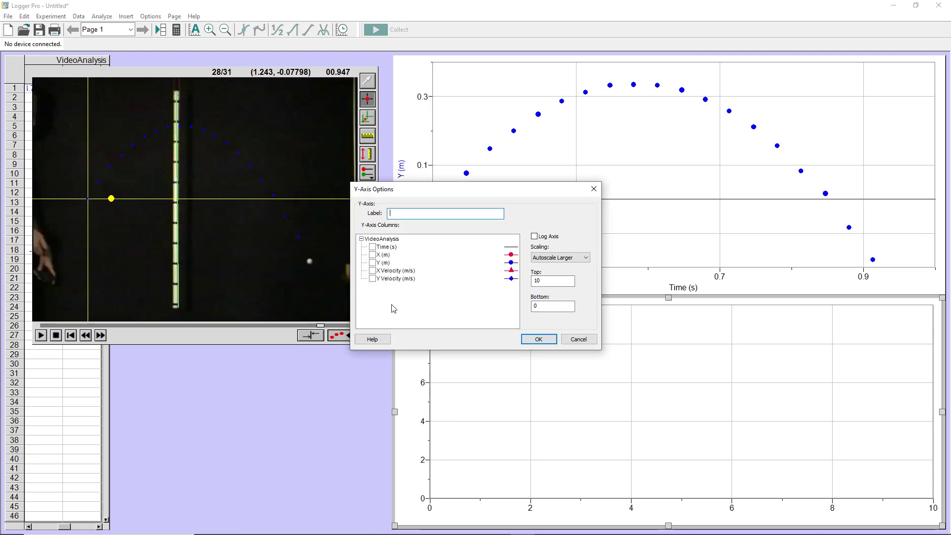
left_click(373, 281)
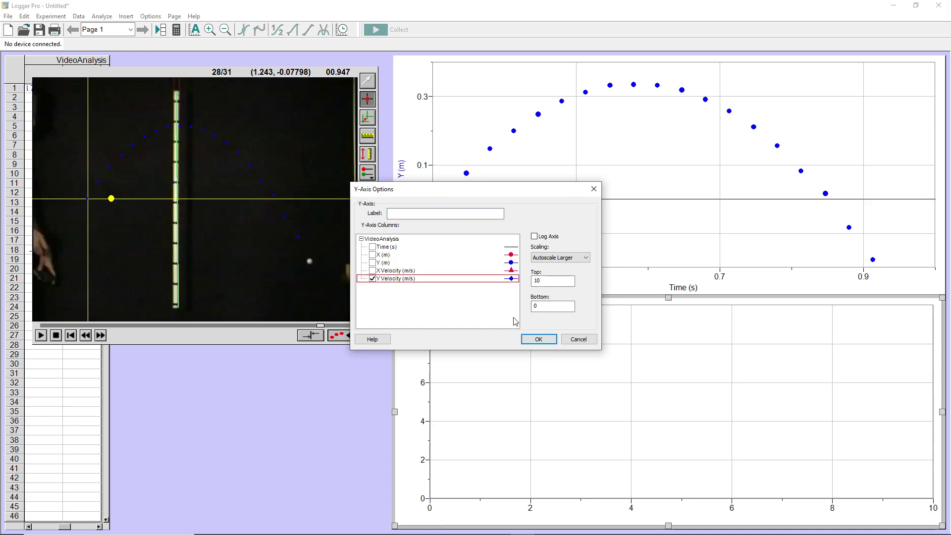
left_click(539, 340)
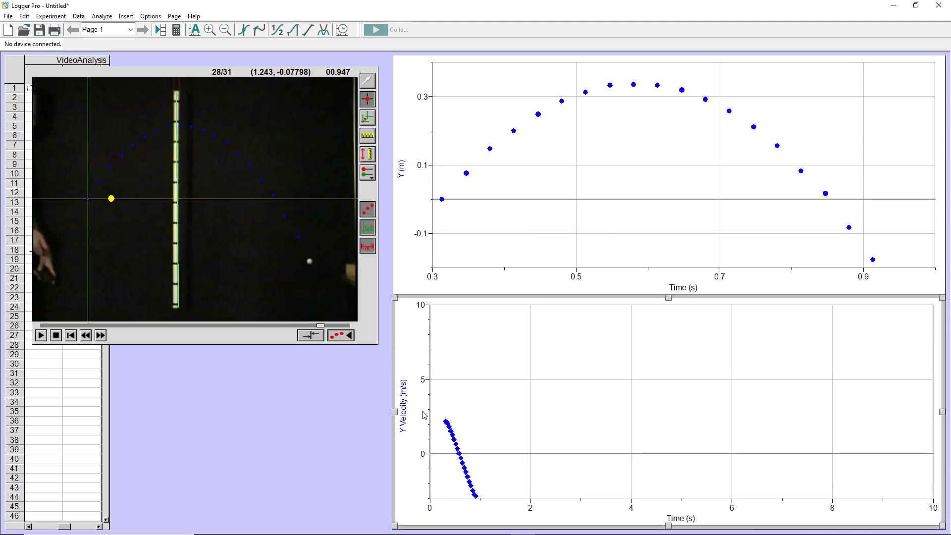
left_click(197, 32)
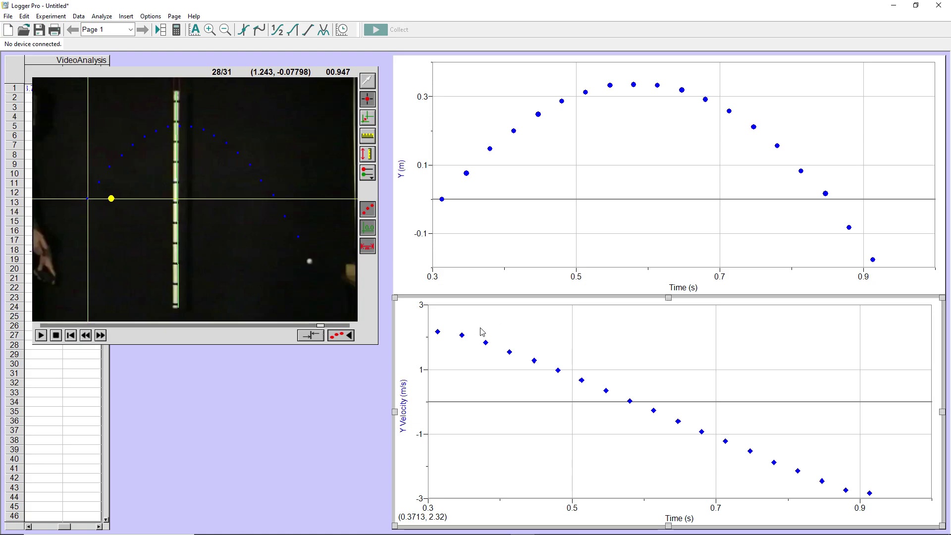
Select the velocity data from about 0.37 to 0.86 s on the lower graph
mouse_move(478, 328)
left_mouse_down()
mouse_move(766, 445)
mouse_move(833, 492)
left_mouse_up()
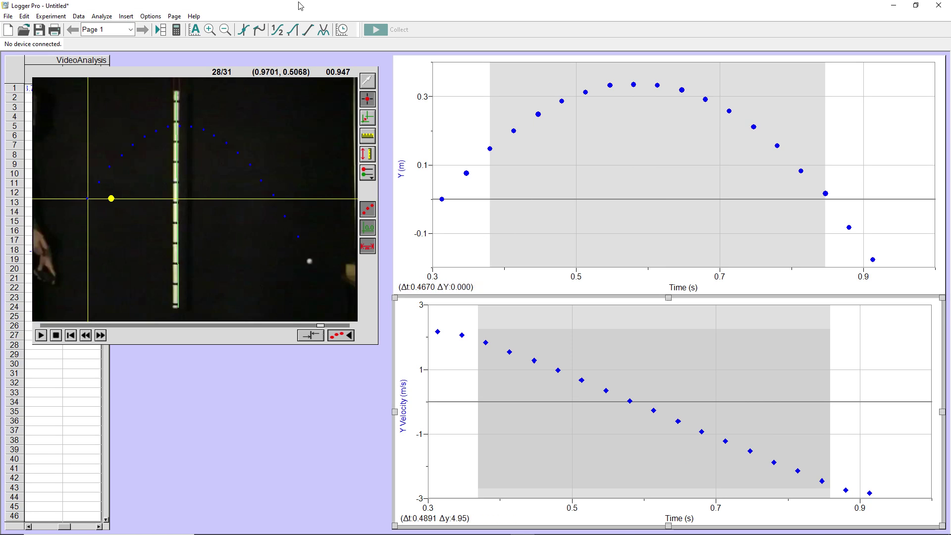
Apply a linear mt+b fit to the selected velocity data, slope −9.298 m/s/s, and move the results box lower
left_click(324, 31)
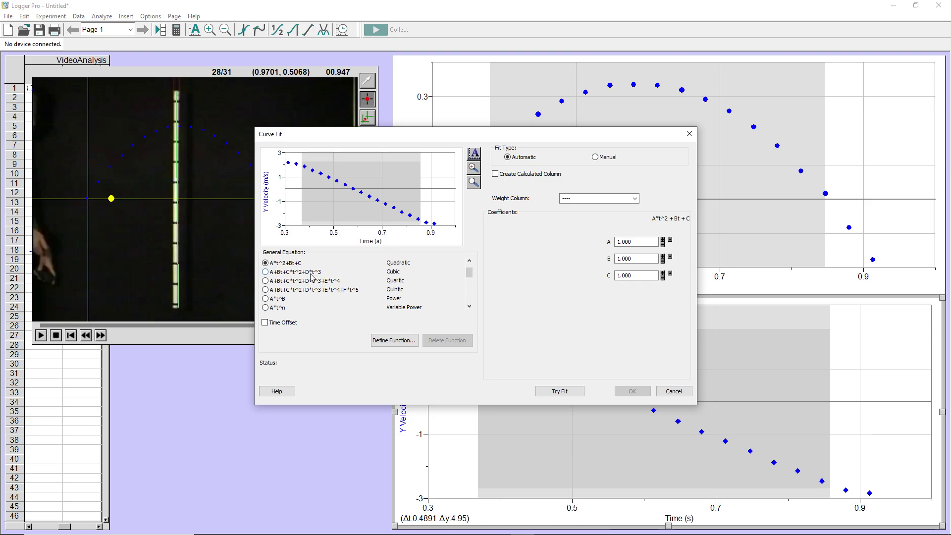
left_click_drag(472, 274, 472, 268)
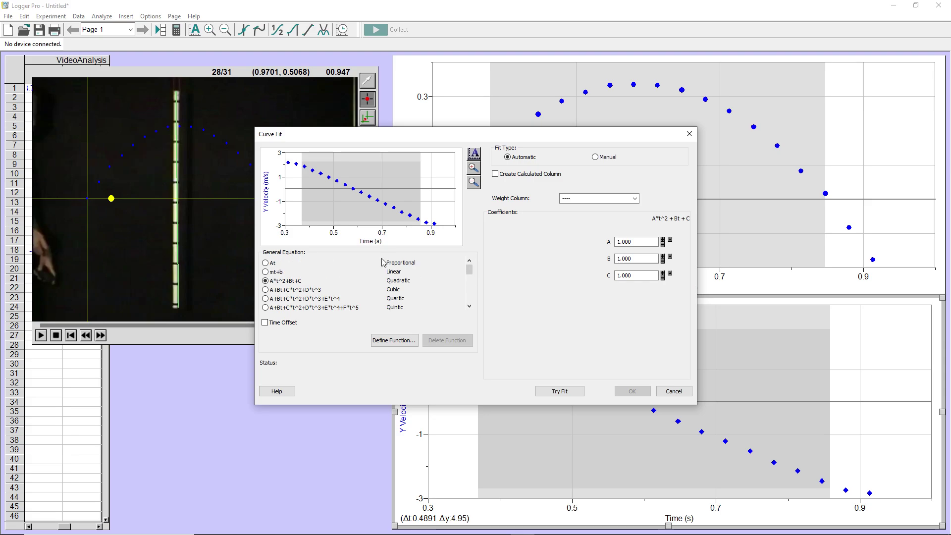
left_click(270, 272)
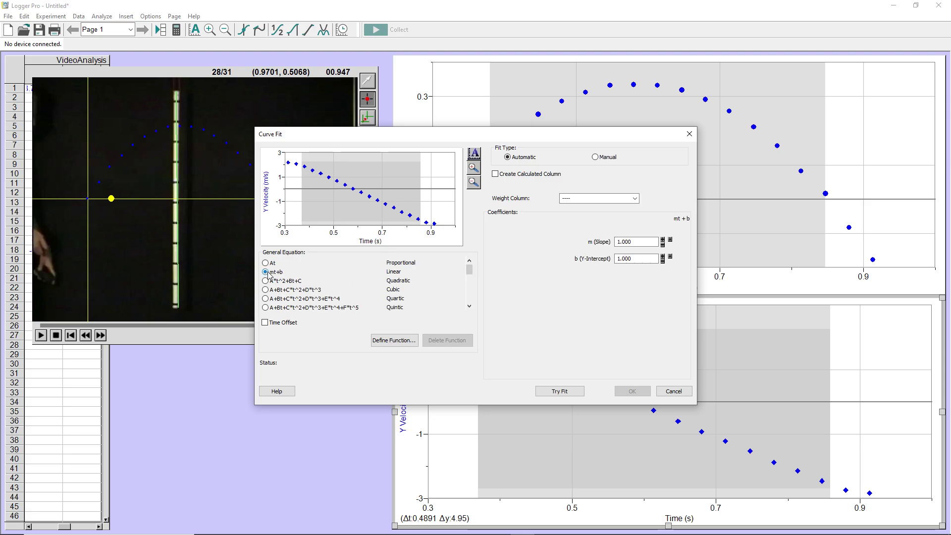
left_click(558, 391)
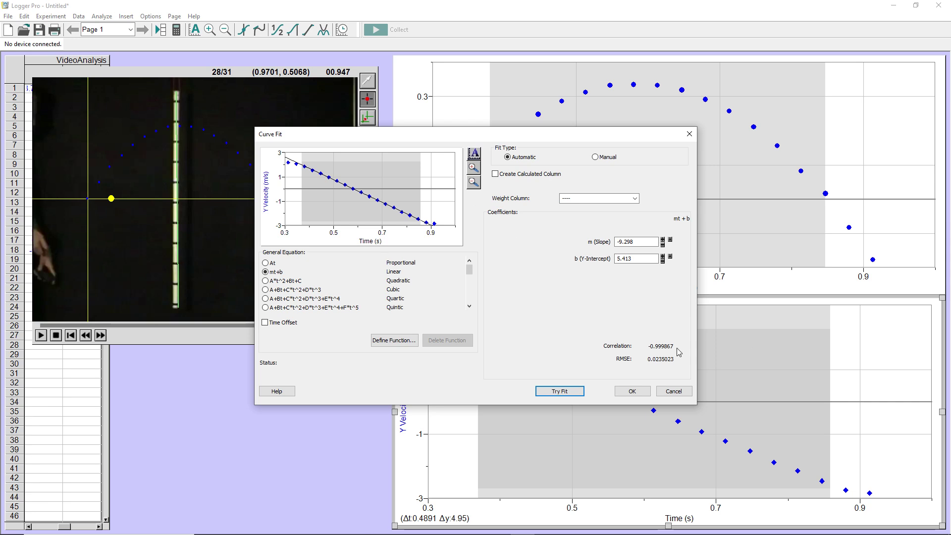
left_click(632, 391)
left_click_drag(550, 333, 557, 452)
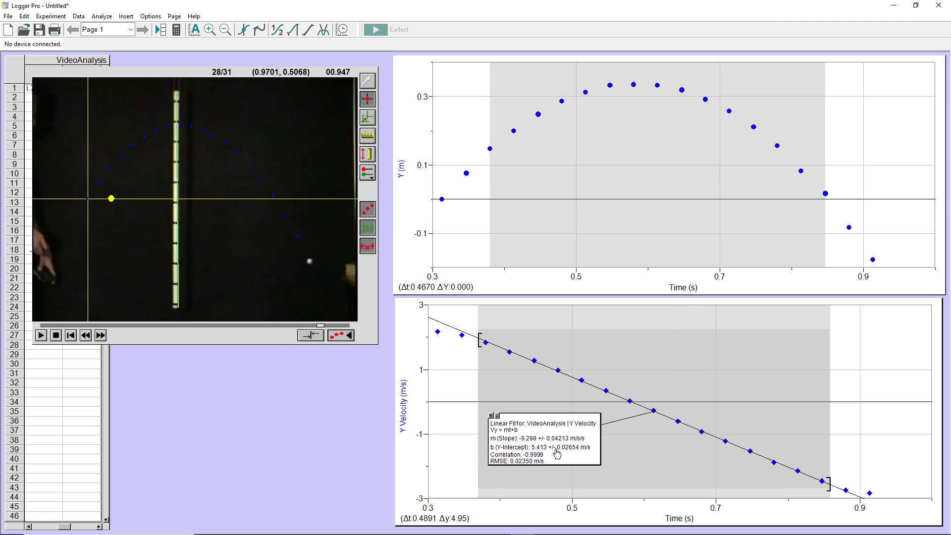
Enable Show Uncertainty in Linear Fit Options so slope and intercept show ± values
right_click(588, 435)
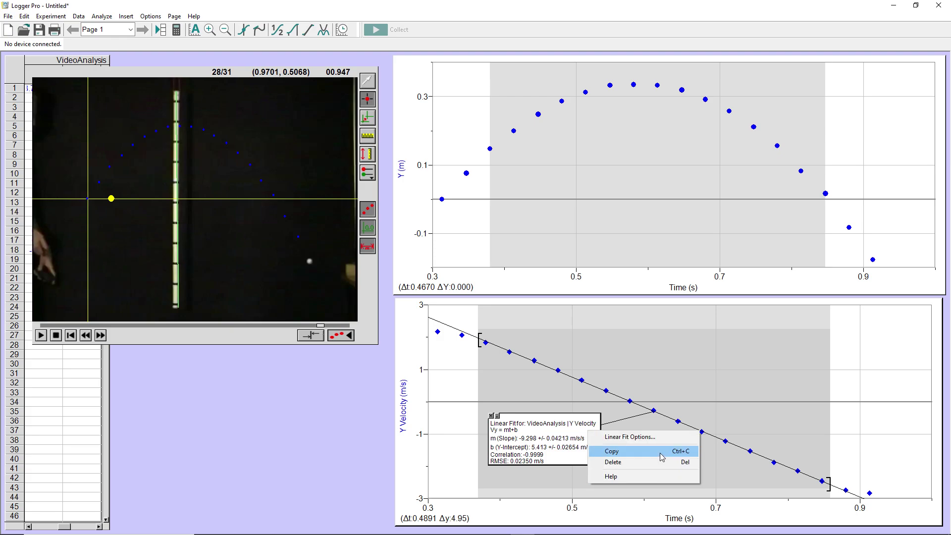
left_click(625, 438)
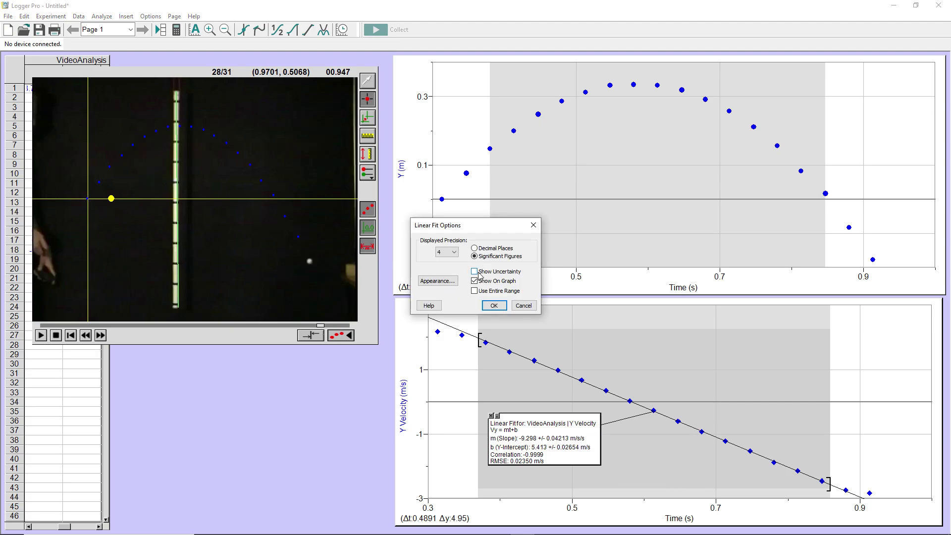
left_click(494, 305)
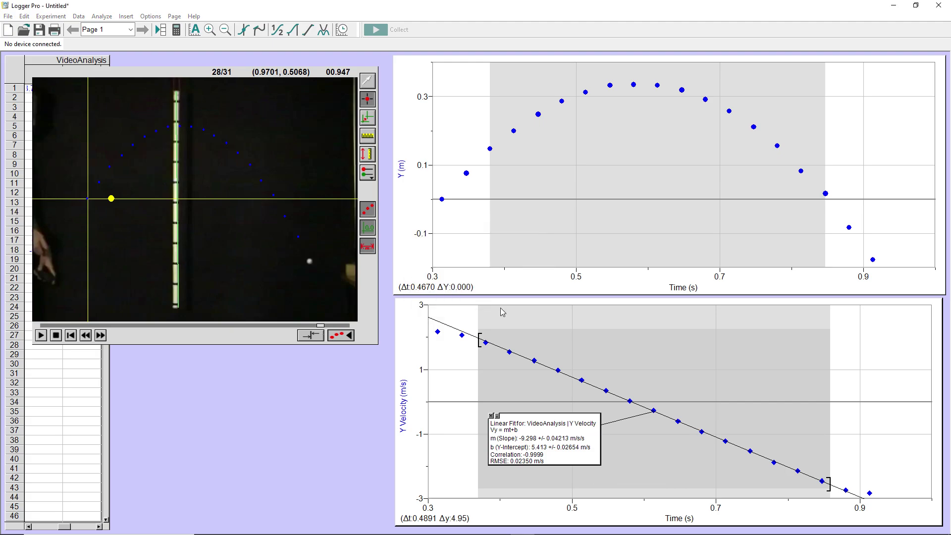
right_click(576, 443)
left_click(602, 448)
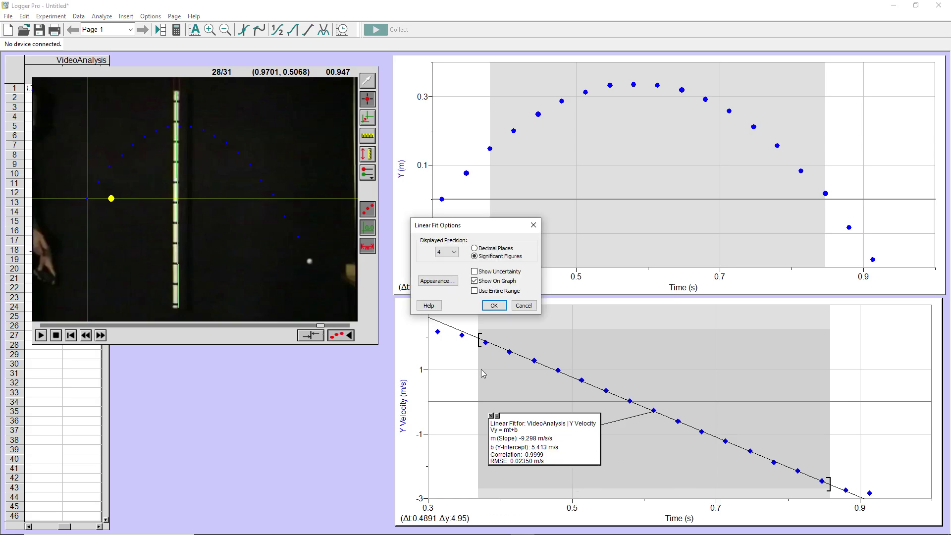
left_click(474, 272)
left_click(493, 306)
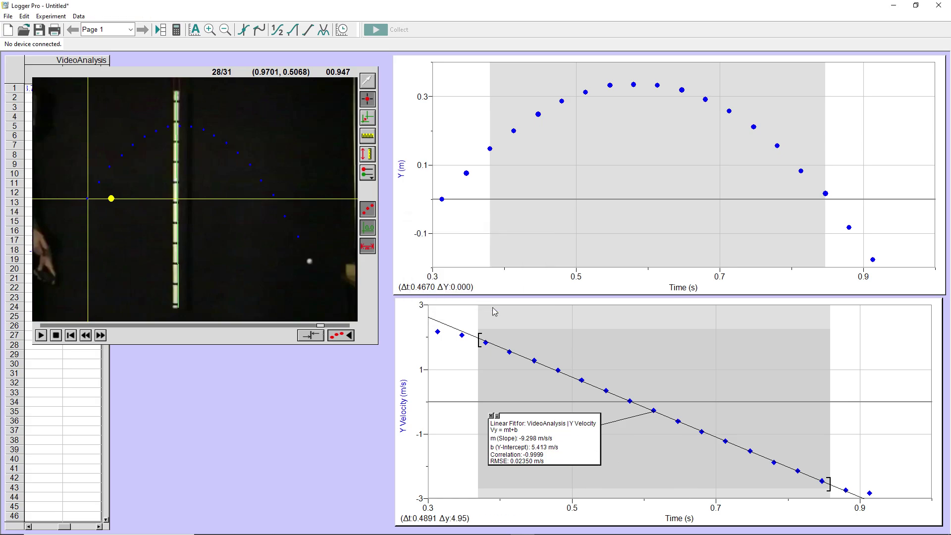
Round the fit results to 2 decimal places and clear the velocity graph's shaded selection
right_click(581, 434)
left_click(615, 439)
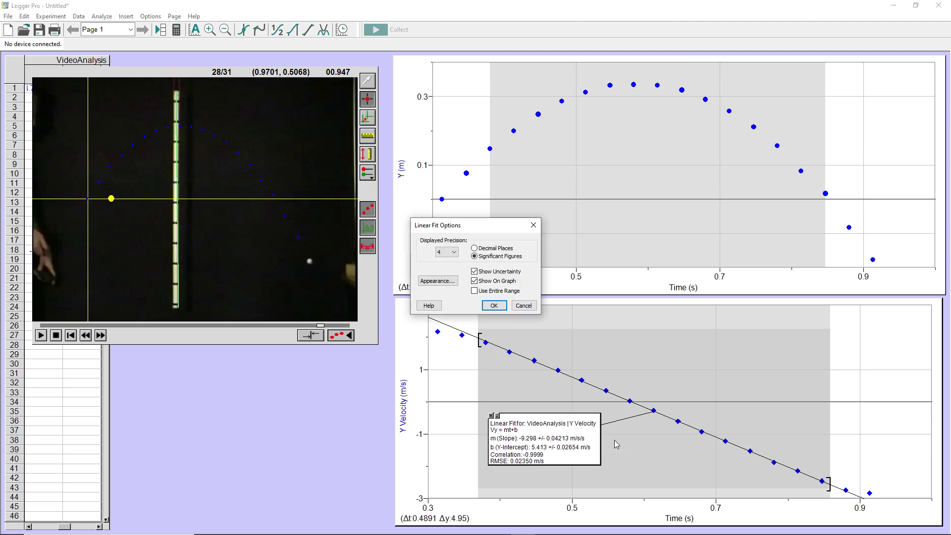
left_click(474, 248)
left_click(447, 252)
left_click(443, 274)
left_click(492, 306)
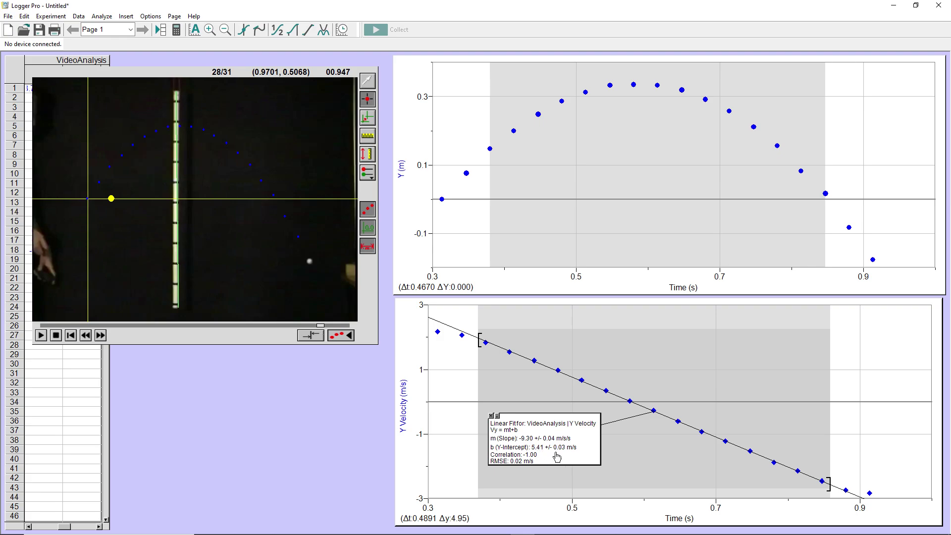
left_click(611, 455)
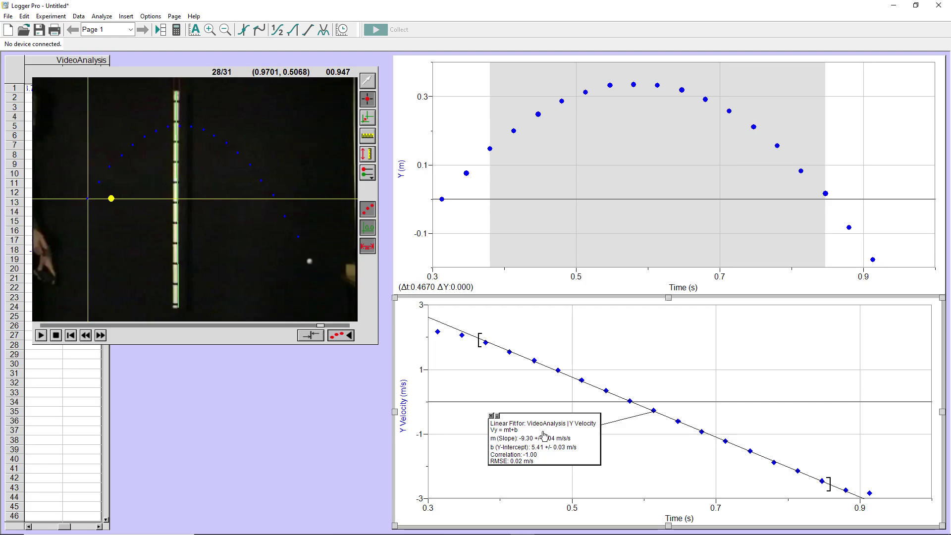
Delete the old fit and fit a new line to velocity data from about 0.37 to 0.86 s
right_click(568, 435)
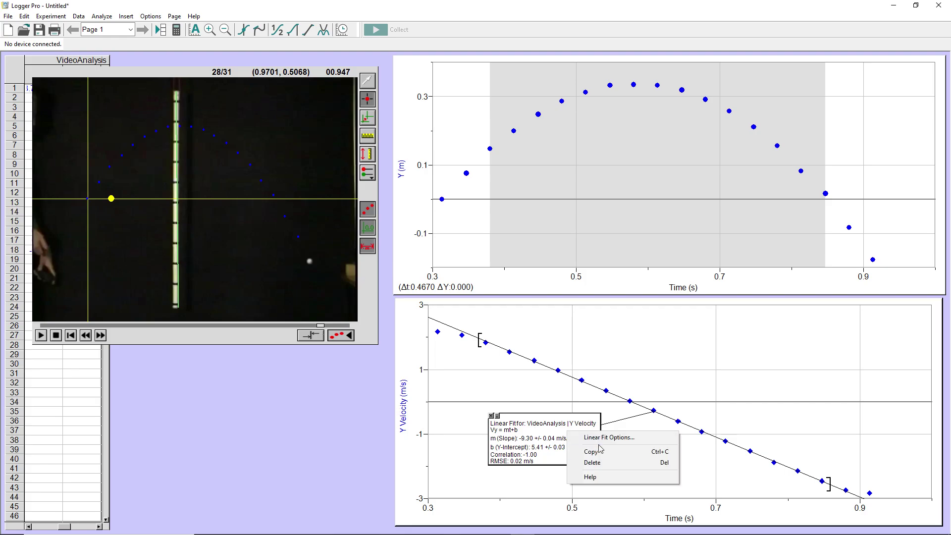
left_click(594, 467)
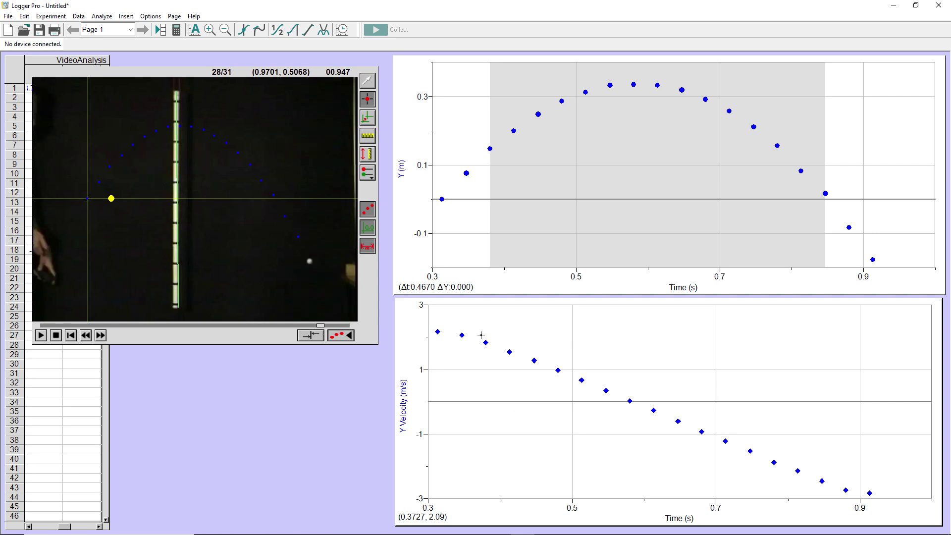
mouse_move(477, 330)
left_mouse_down()
mouse_move(786, 447)
mouse_move(827, 488)
left_mouse_up()
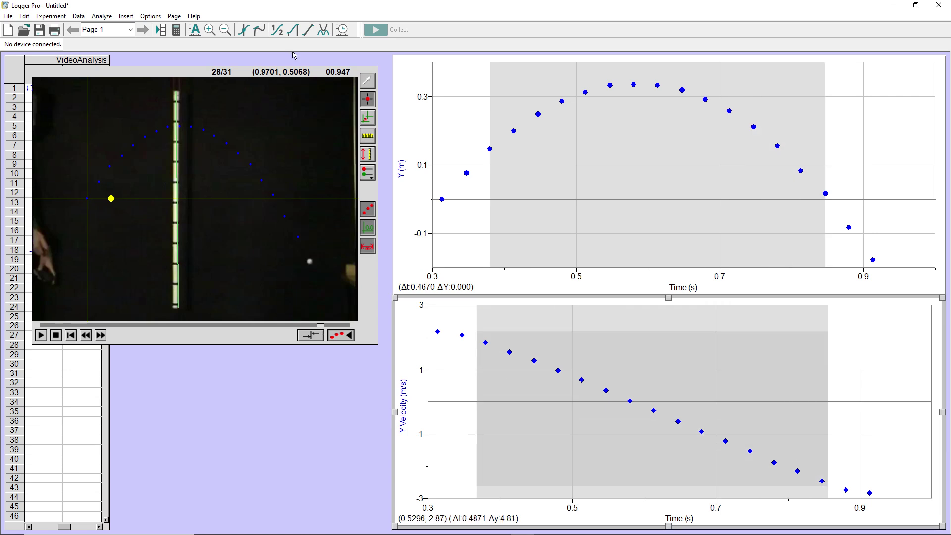
left_click(308, 31)
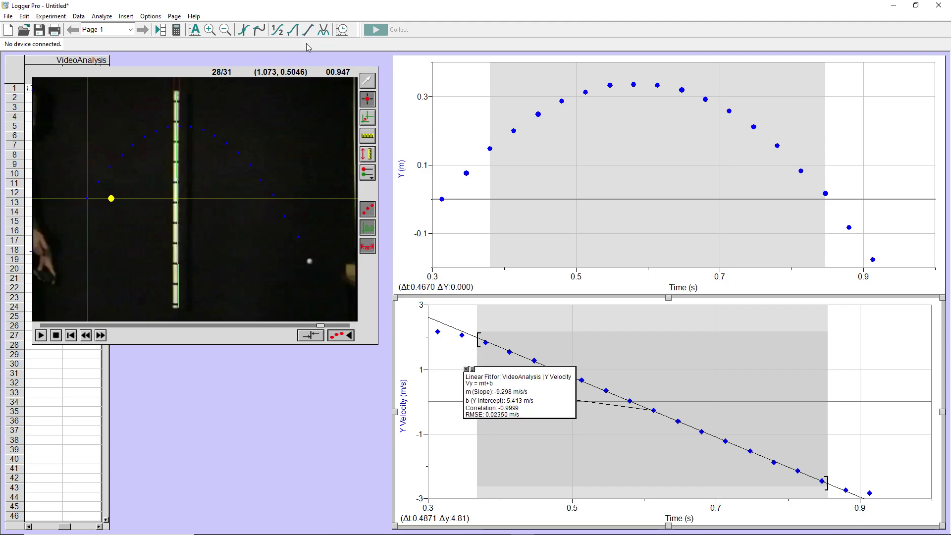
left_click_drag(532, 401, 532, 443)
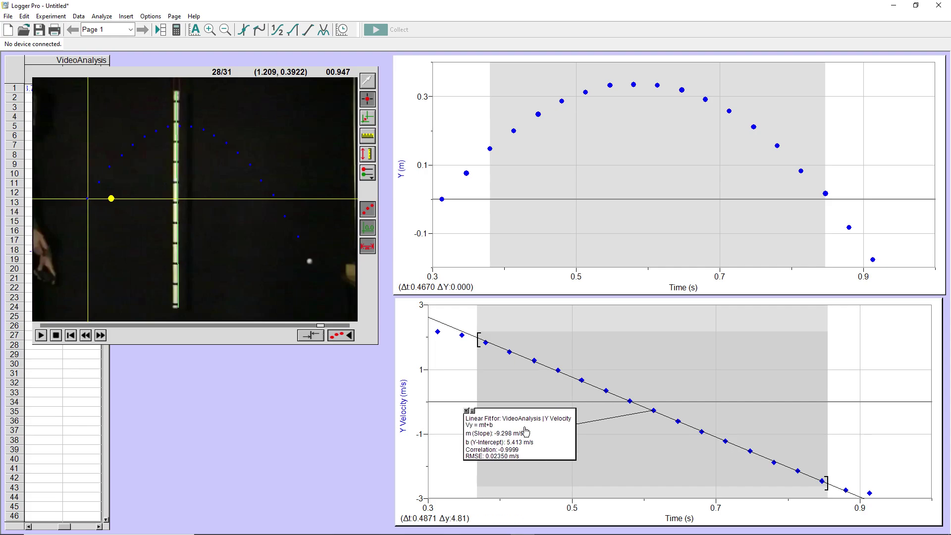
Show uncertainties on the new fit and start its range near 0.41 s (slope −9.338 ± 0.04109)
right_click(549, 434)
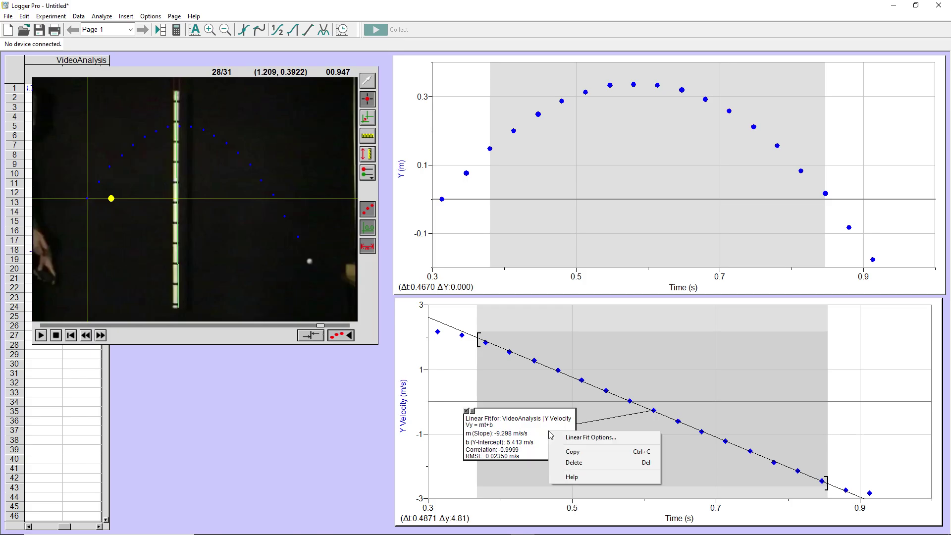
left_click(609, 438)
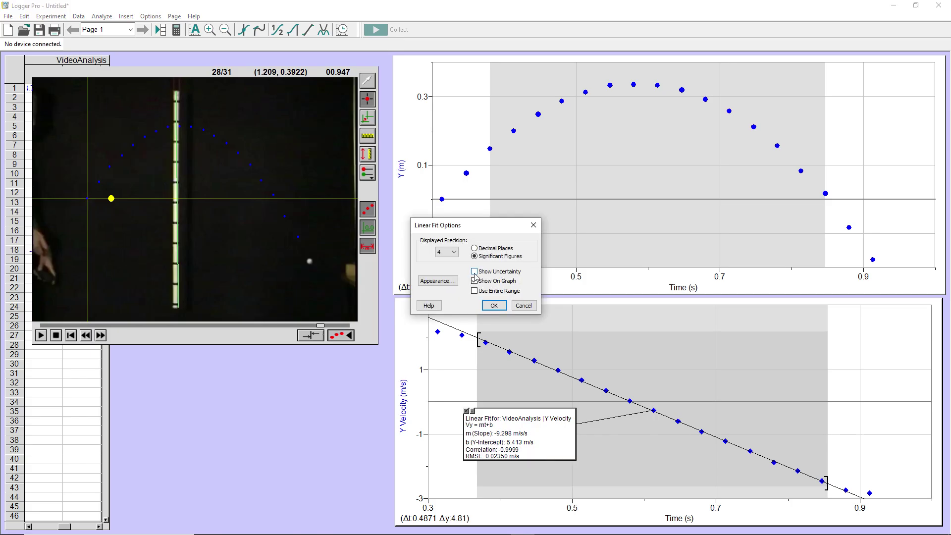
left_click(474, 272)
left_click(494, 305)
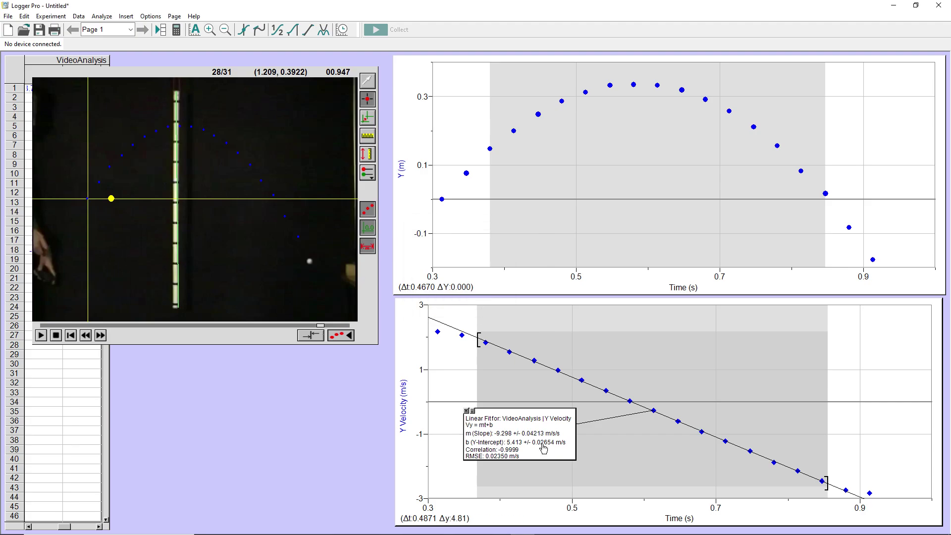
left_click_drag(544, 448, 567, 467)
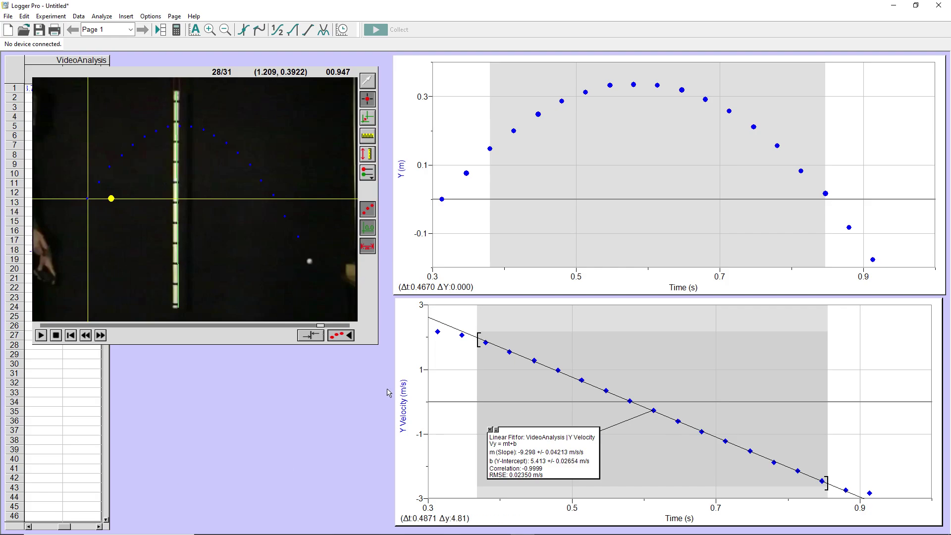
left_click_drag(477, 340, 509, 346)
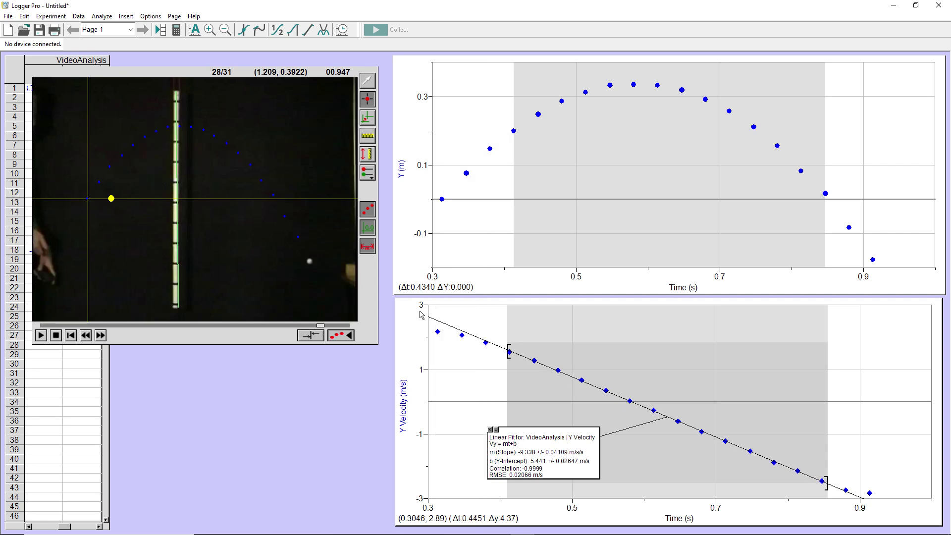